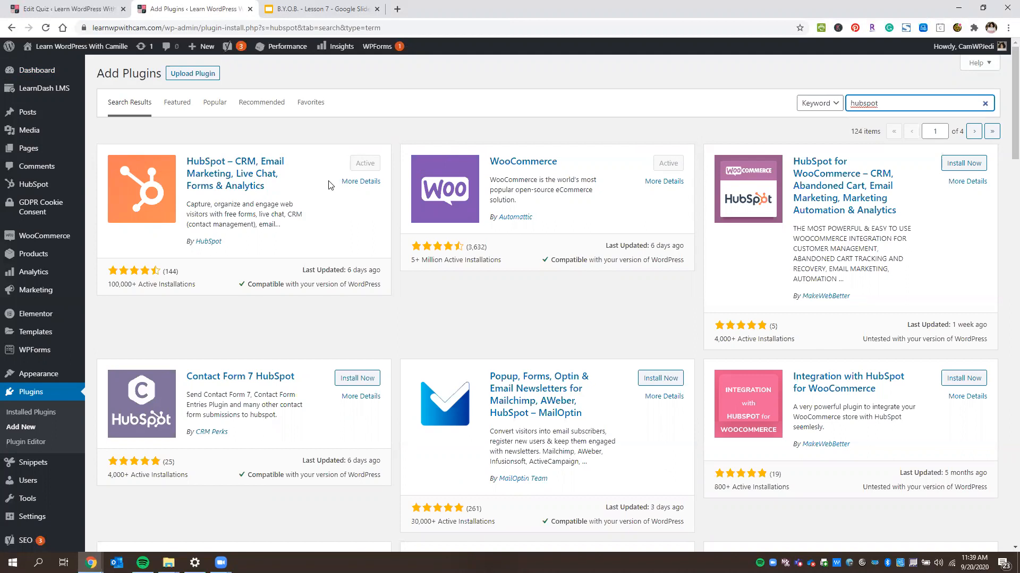
Open the HubSpot setup guide, closing its feedback request, and start creating a form under "Turn visitors into leads"
{"action": "mouse_move", "coordinate": [52, 186]}
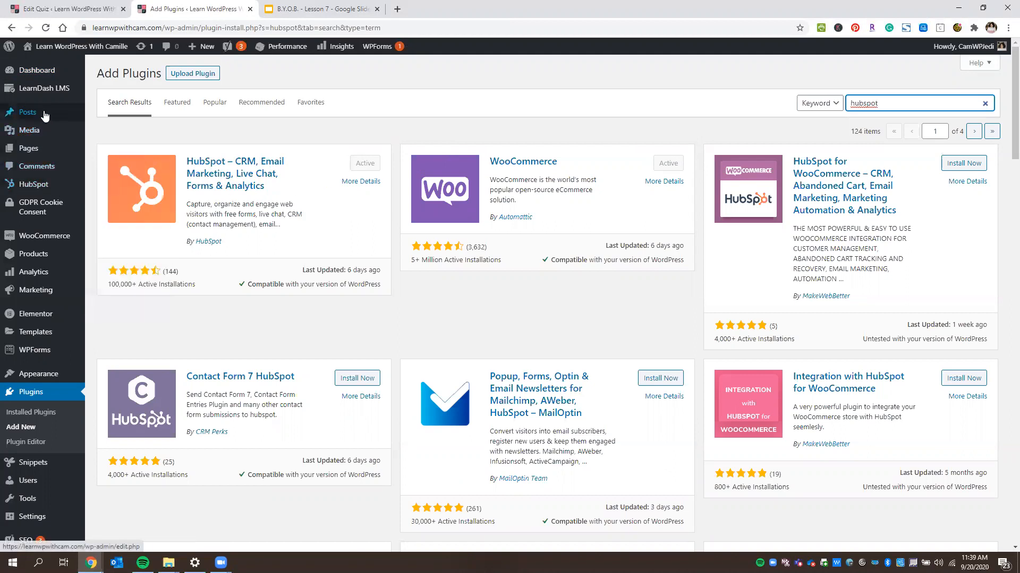
{"action": "left_click", "coordinate": [49, 187]}
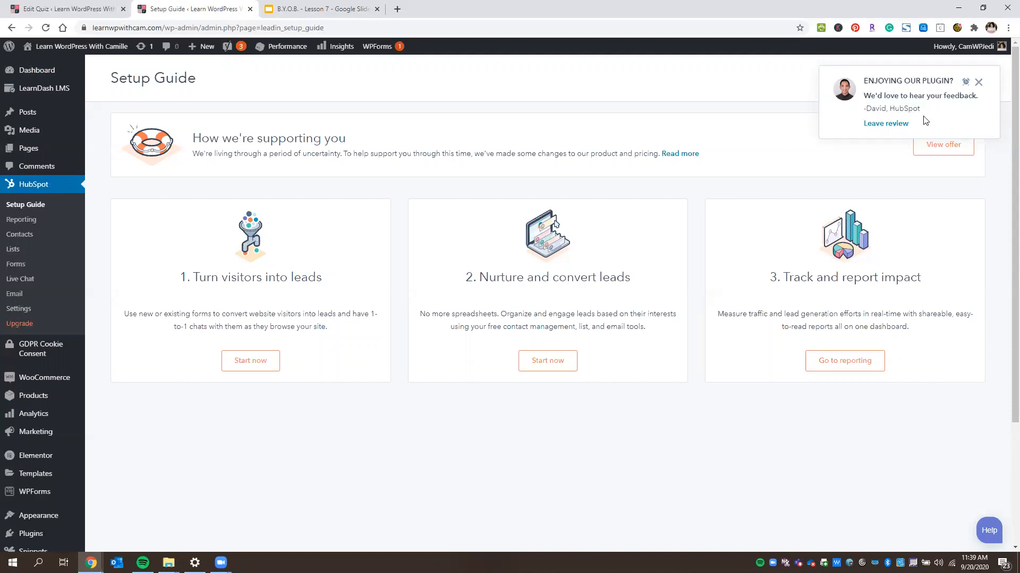
{"action": "left_click", "coordinate": [978, 83]}
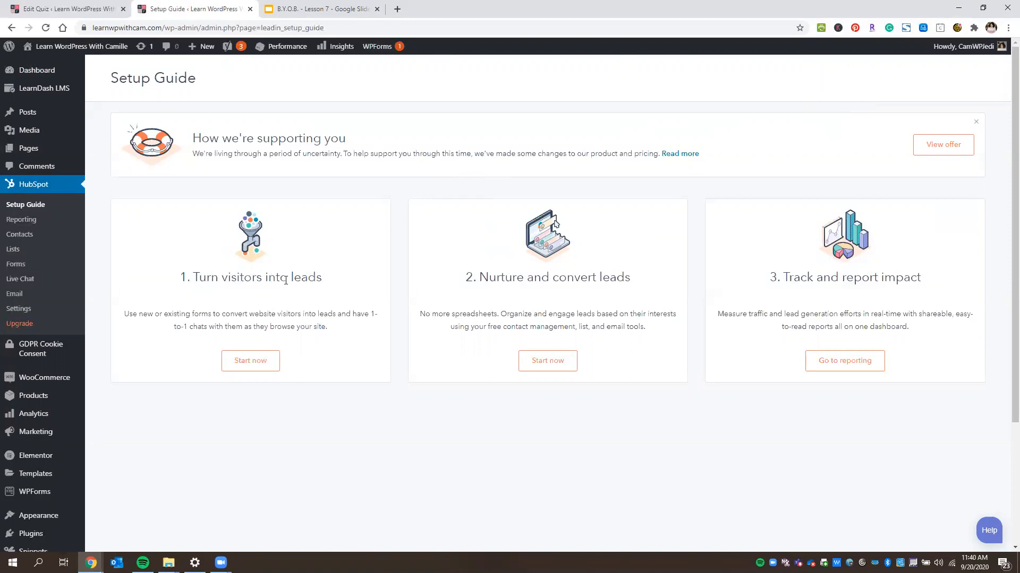
{"action": "left_click", "coordinate": [248, 367]}
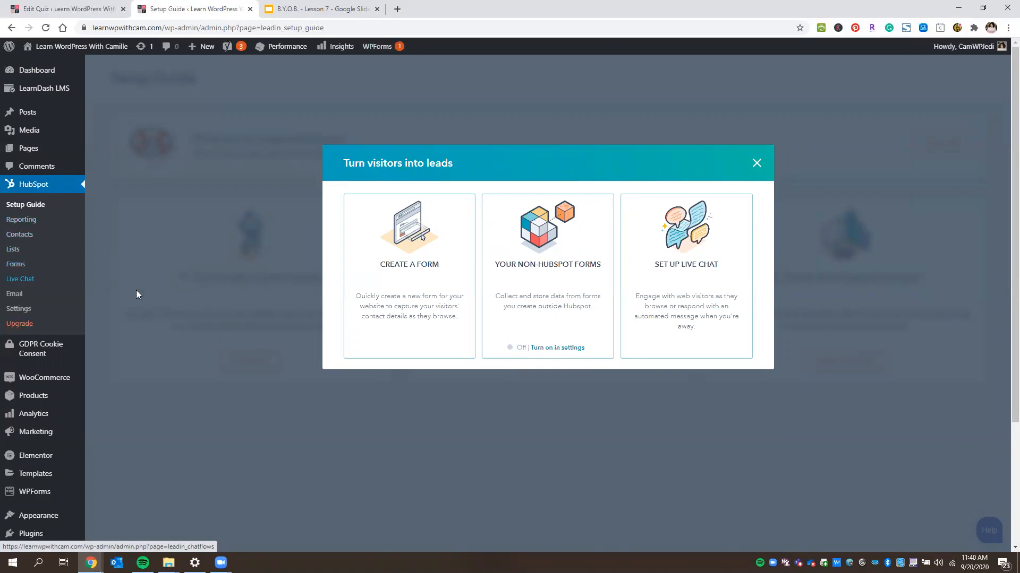
{"action": "left_click", "coordinate": [419, 250]}
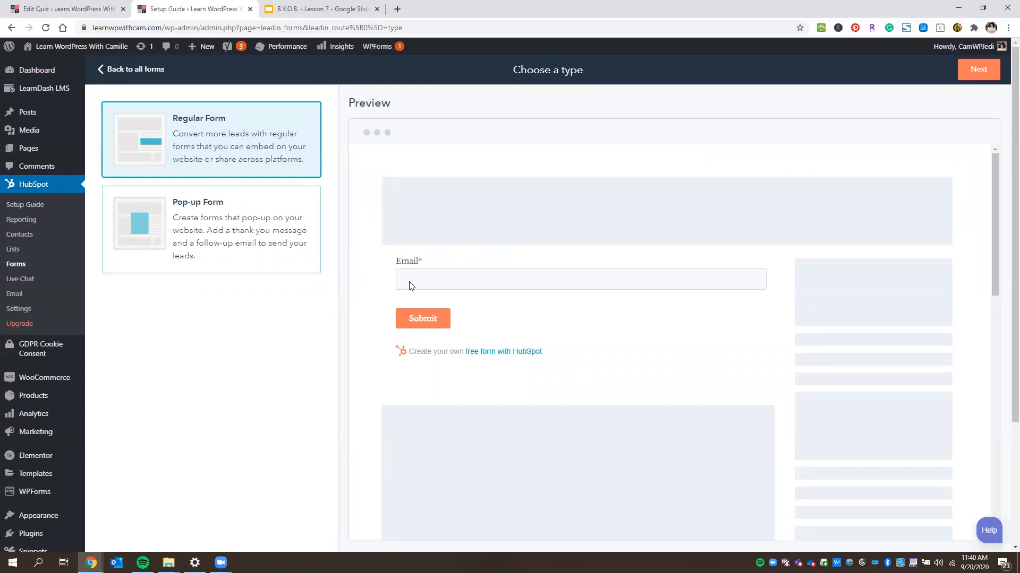
Compare the Pop-up Form preview with the Regular Form and continue with Regular Form as the type
{"action": "left_click", "coordinate": [195, 219]}
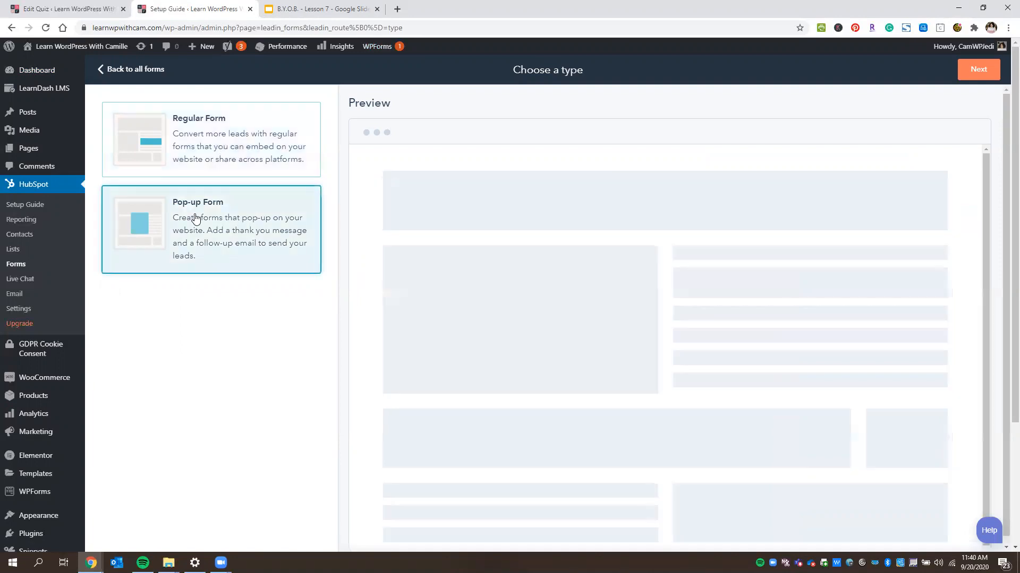
{"action": "scroll", "coordinate": [849, 471], "scroll_direction": "down", "scroll_amount": 3}
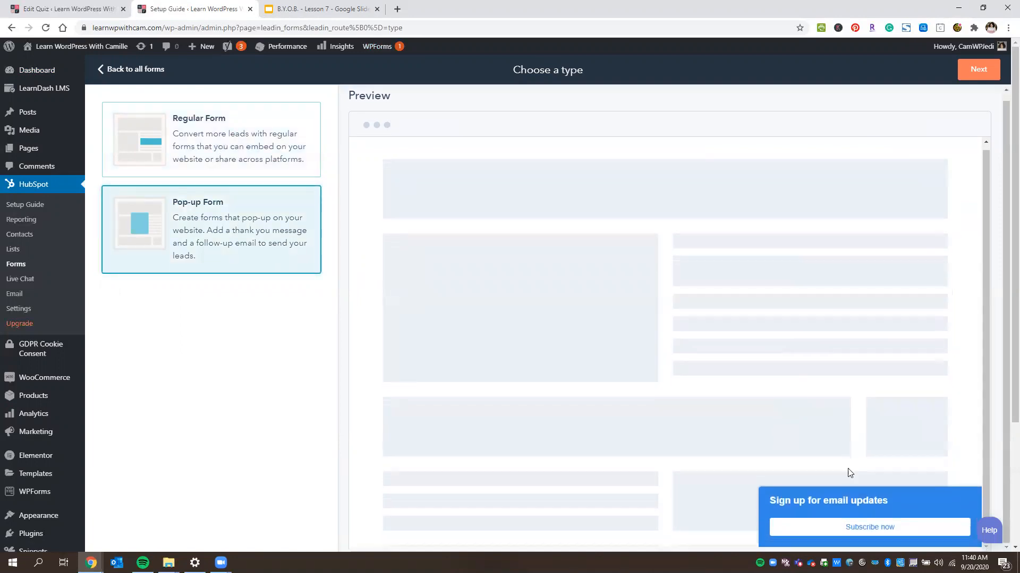
{"action": "scroll", "coordinate": [662, 380], "scroll_direction": "up", "scroll_amount": 3}
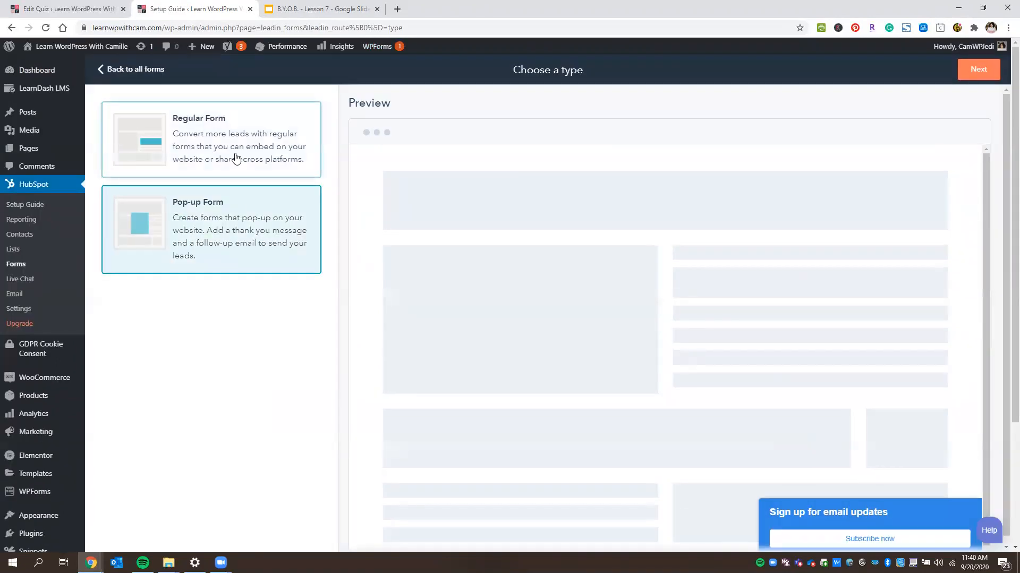
{"action": "left_click", "coordinate": [236, 159]}
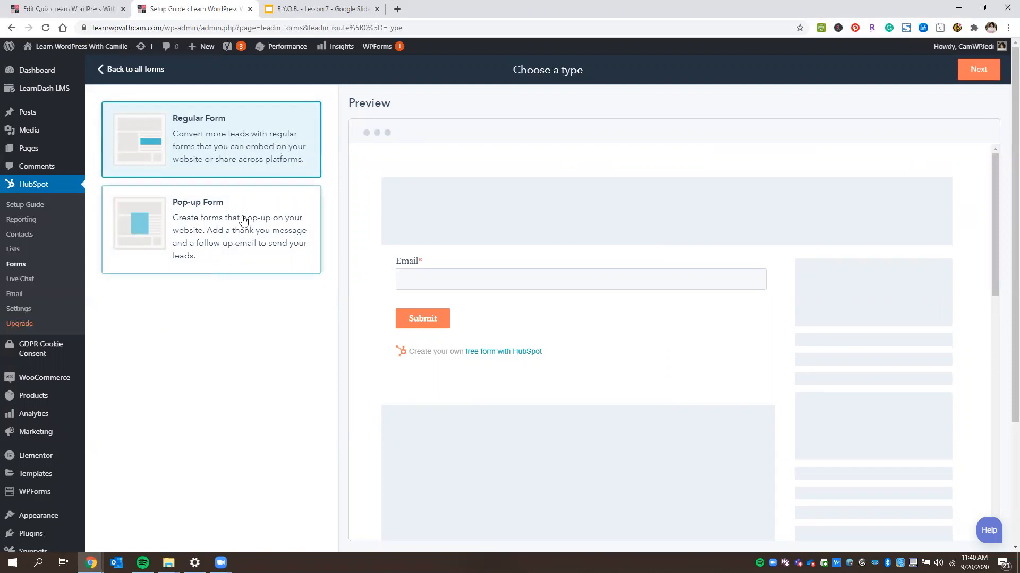
{"action": "left_click", "coordinate": [979, 74]}
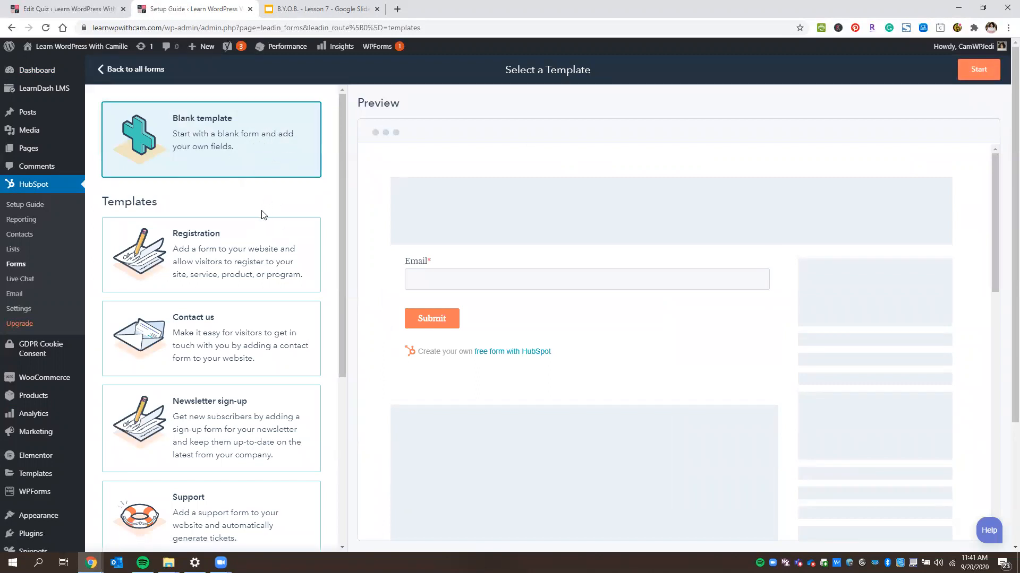
Select the Newsletter sign-up template and start the new form from it
{"action": "scroll", "coordinate": [261, 215], "scroll_direction": "down", "scroll_amount": 2}
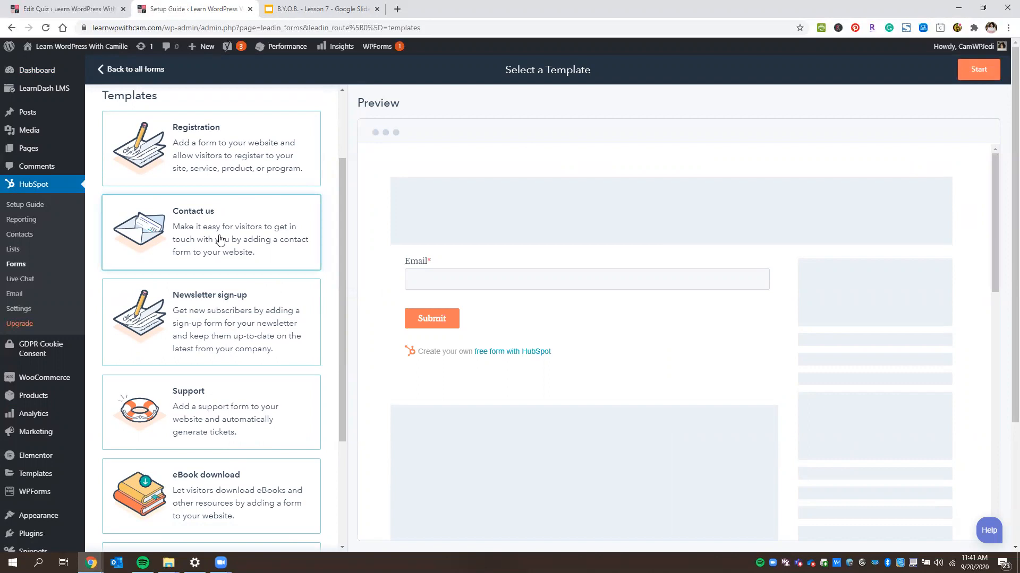
{"action": "left_click", "coordinate": [221, 324]}
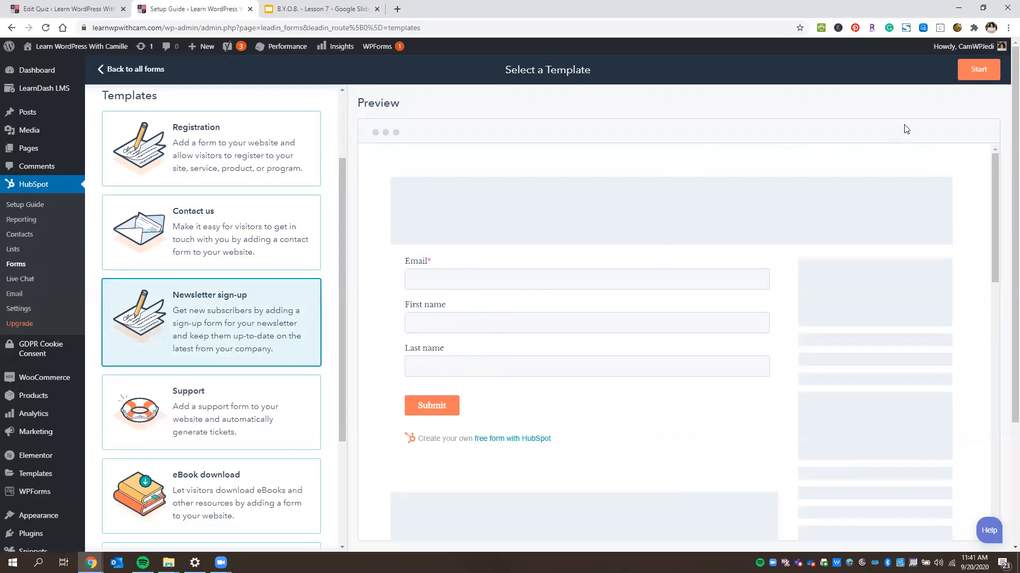
{"action": "left_click", "coordinate": [972, 70]}
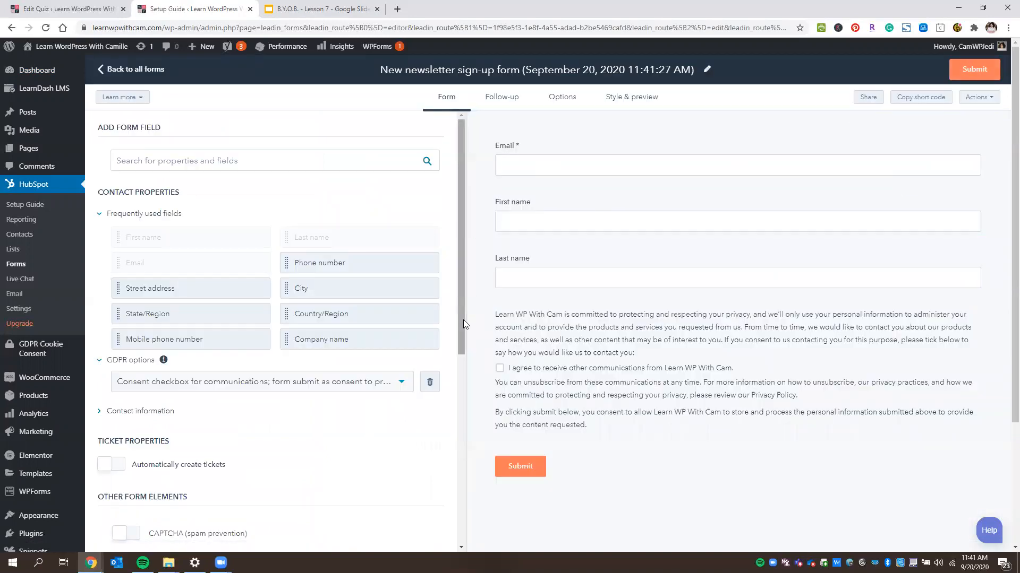
Review the form's GDPR consent choices, the contact information fields and the field types available for new fields
{"action": "mouse_move", "coordinate": [577, 144]}
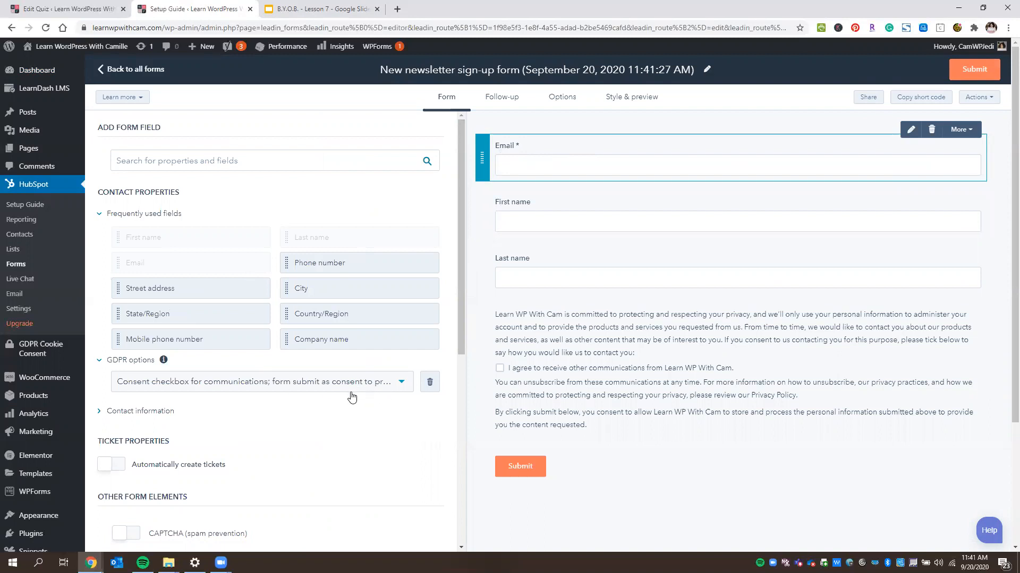
{"action": "left_click", "coordinate": [400, 385]}
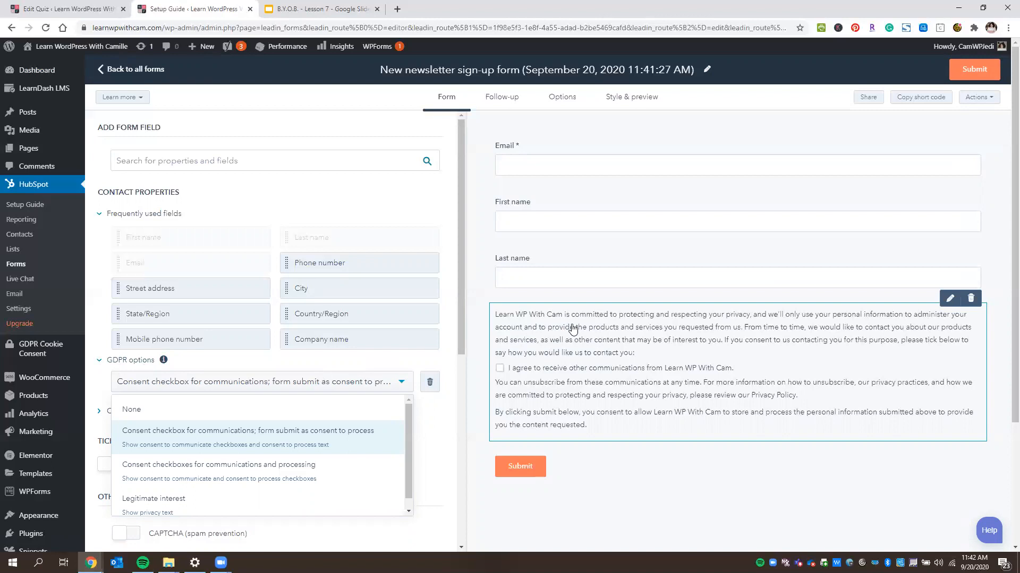
{"action": "left_click", "coordinate": [442, 418]}
{"action": "scroll", "coordinate": [269, 398], "scroll_direction": "down", "scroll_amount": 14}
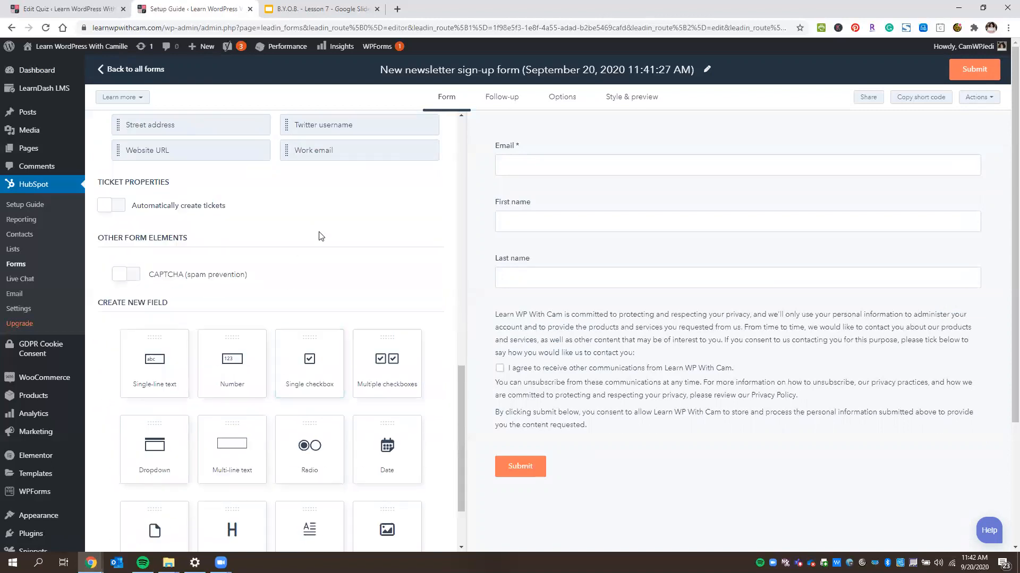
{"action": "scroll", "coordinate": [322, 257], "scroll_direction": "down", "scroll_amount": 2}
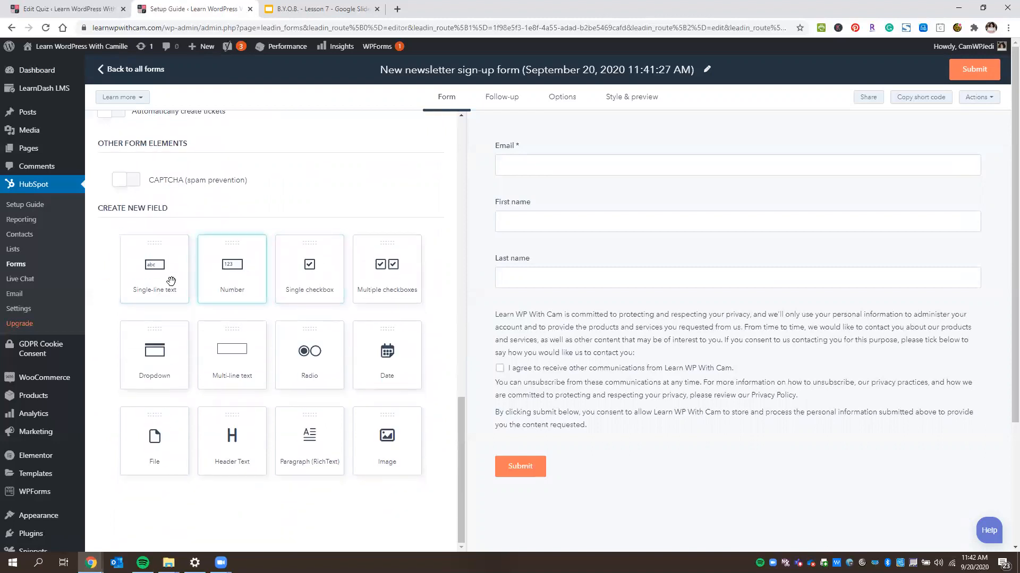
{"action": "scroll", "coordinate": [457, 320], "scroll_direction": "up", "scroll_amount": 16}
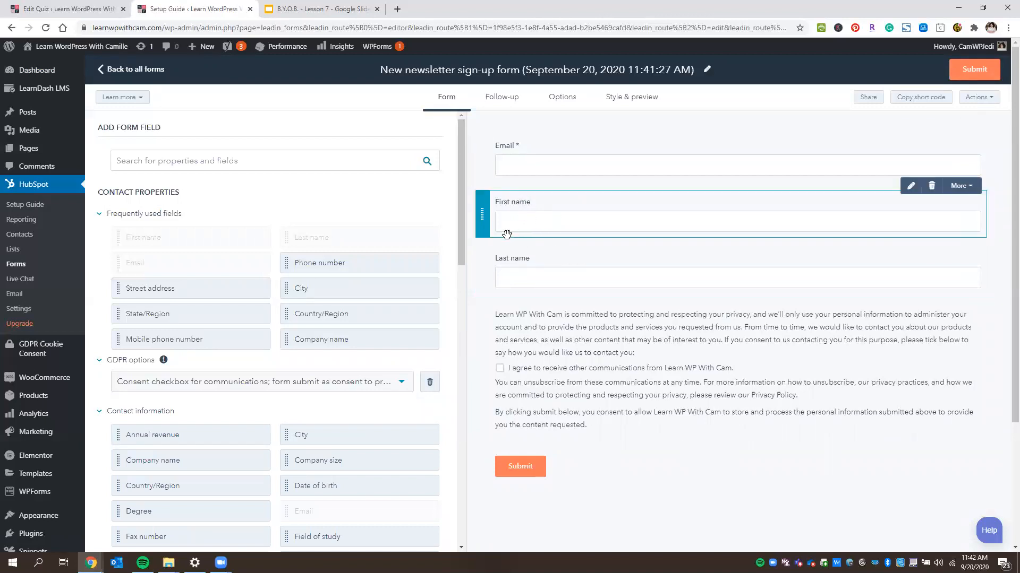
Examine the form's follow-up email page and its options for the post-submission message, notification recipients, language and contact creation
{"action": "left_click", "coordinate": [507, 106]}
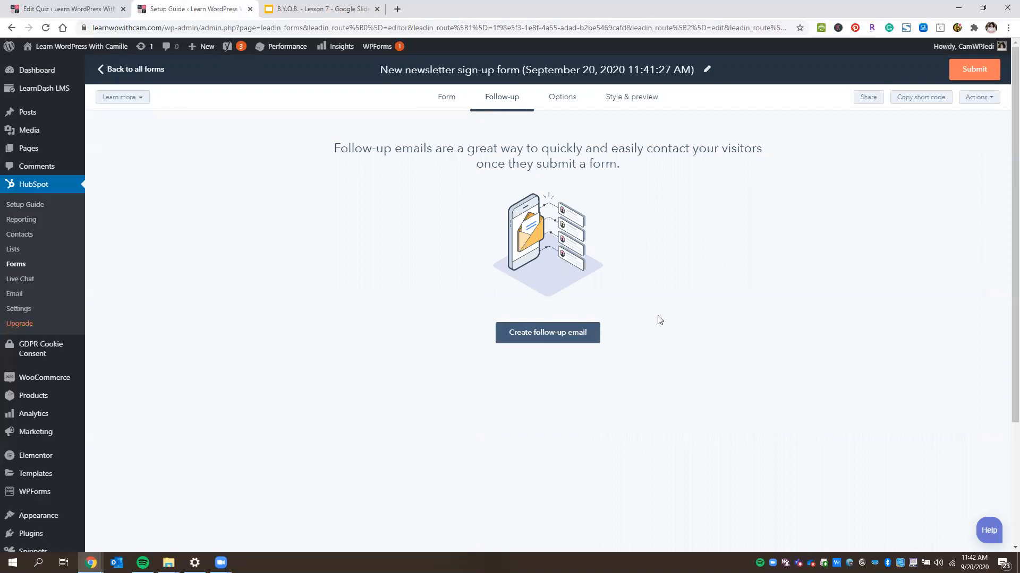
{"action": "left_click", "coordinate": [553, 106]}
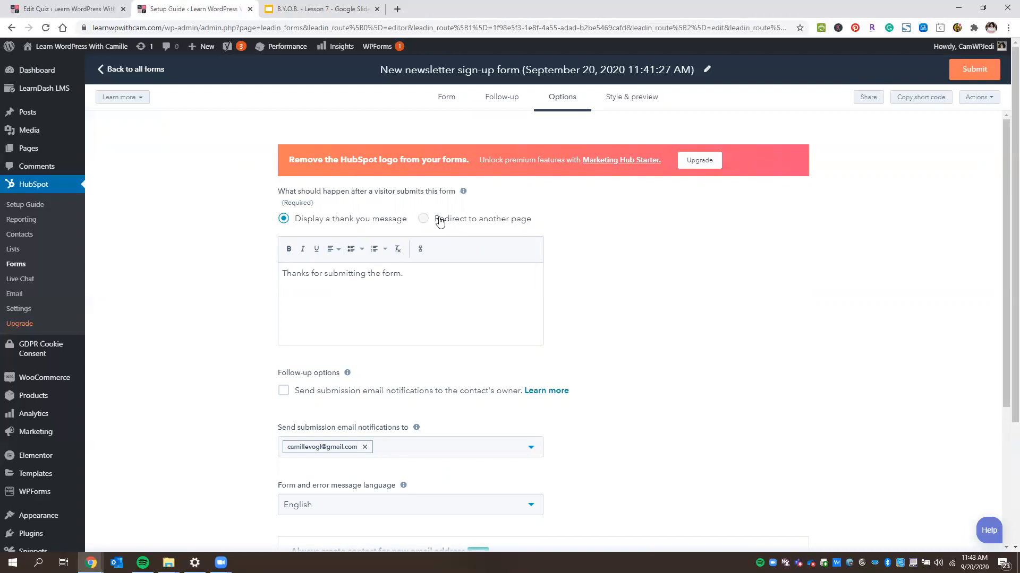
{"action": "scroll", "coordinate": [439, 379], "scroll_direction": "down", "scroll_amount": 2}
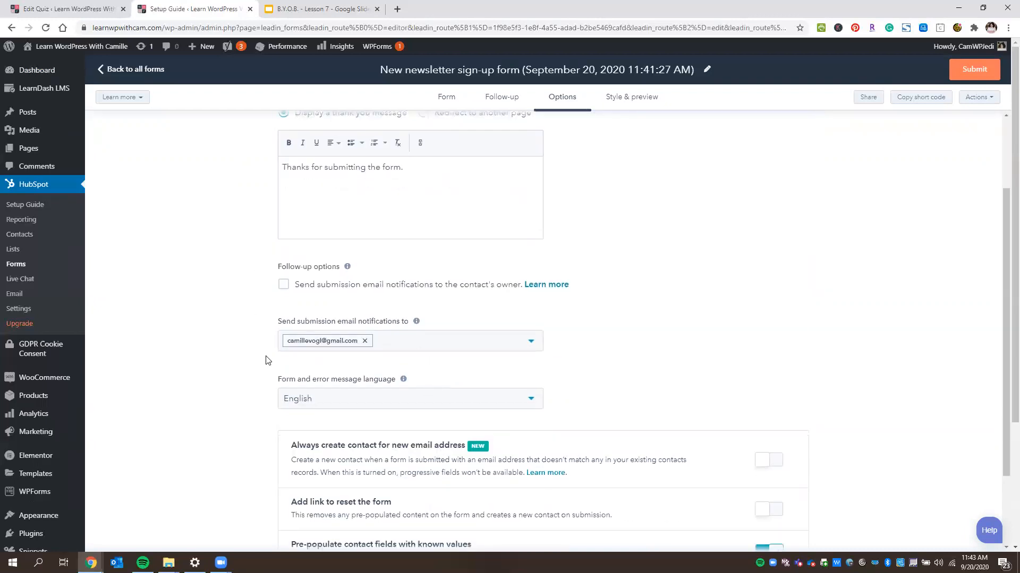
{"action": "scroll", "coordinate": [268, 360], "scroll_direction": "down", "scroll_amount": 2}
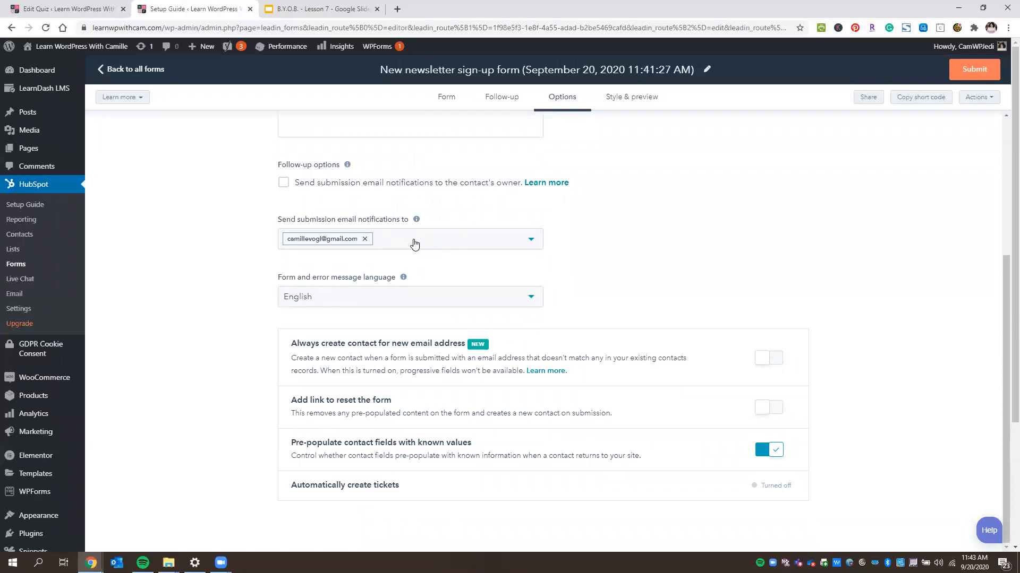
{"action": "left_click", "coordinate": [424, 242]}
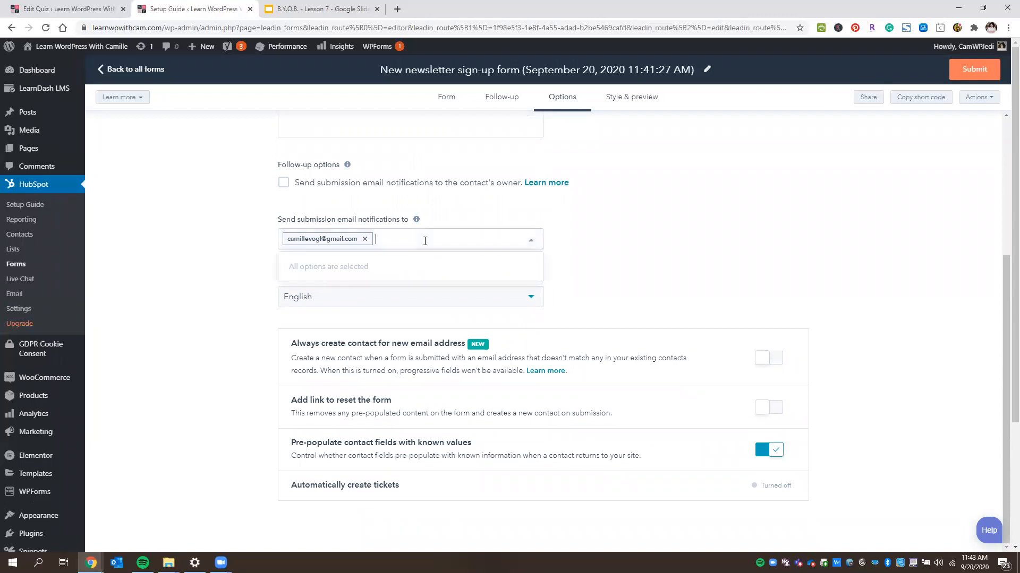
{"action": "left_click", "coordinate": [604, 231]}
{"action": "scroll", "coordinate": [485, 350], "scroll_direction": "down", "scroll_amount": 3}
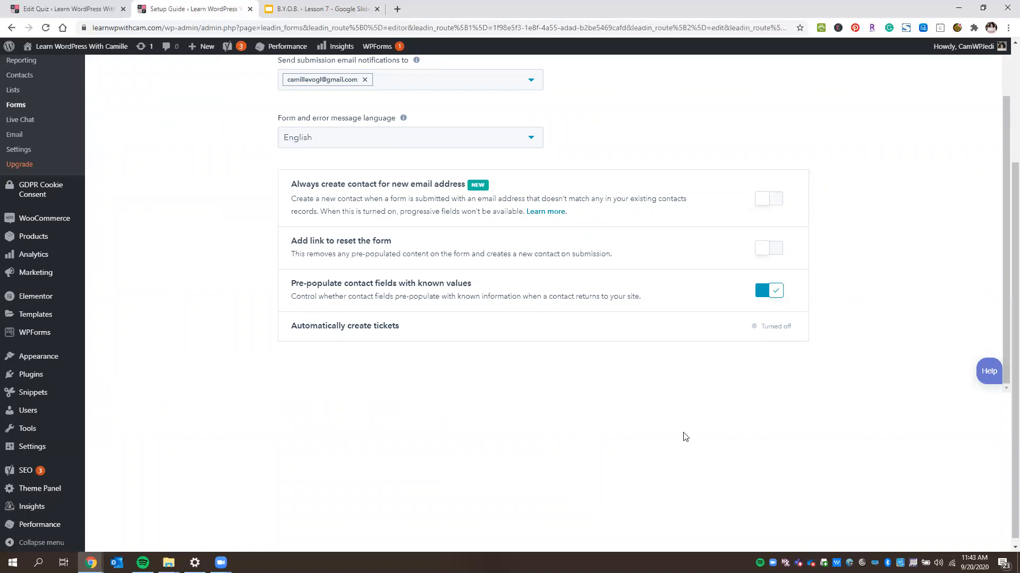
{"action": "scroll", "coordinate": [836, 345], "scroll_direction": "up", "scroll_amount": 4}
{"action": "scroll", "coordinate": [762, 446], "scroll_direction": "up", "scroll_amount": 3}
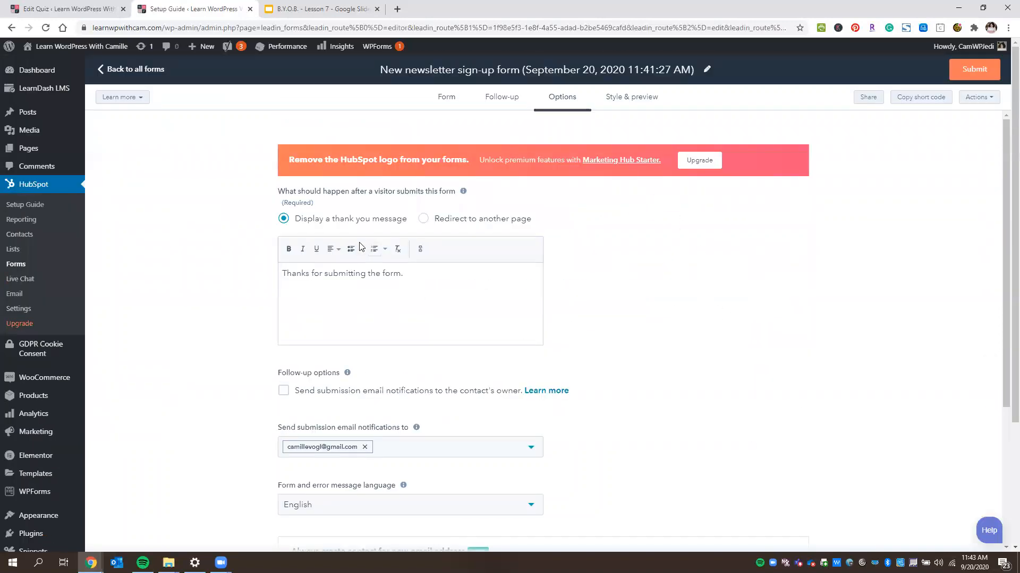
{"action": "scroll", "coordinate": [610, 346], "scroll_direction": "down", "scroll_amount": 2}
{"action": "scroll", "coordinate": [598, 287], "scroll_direction": "up", "scroll_amount": 2}
Preview the Linear input style and set the form's input style to Round
{"action": "left_click", "coordinate": [626, 106]}
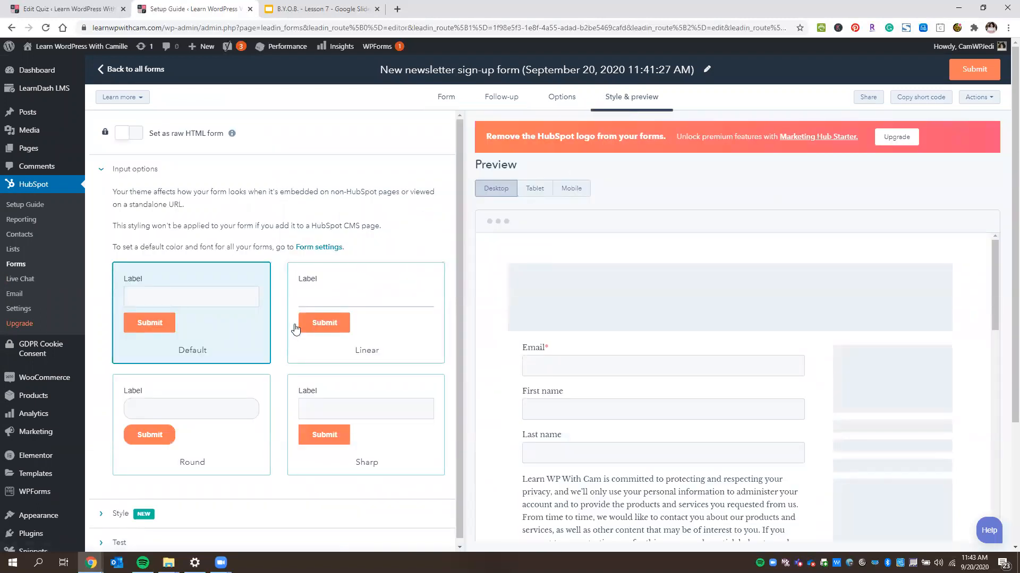
{"action": "left_click", "coordinate": [330, 298]}
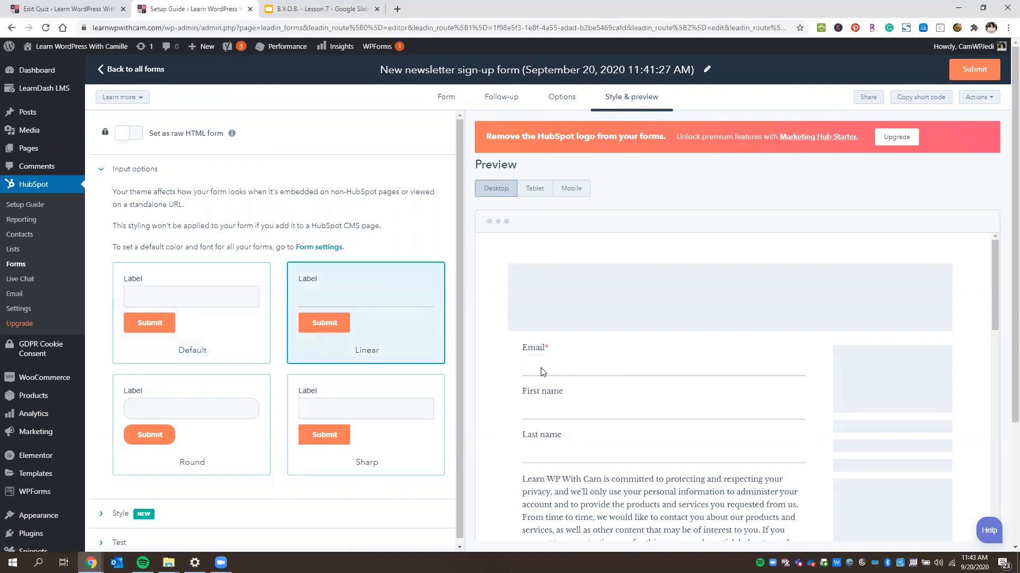
{"action": "left_click", "coordinate": [171, 410]}
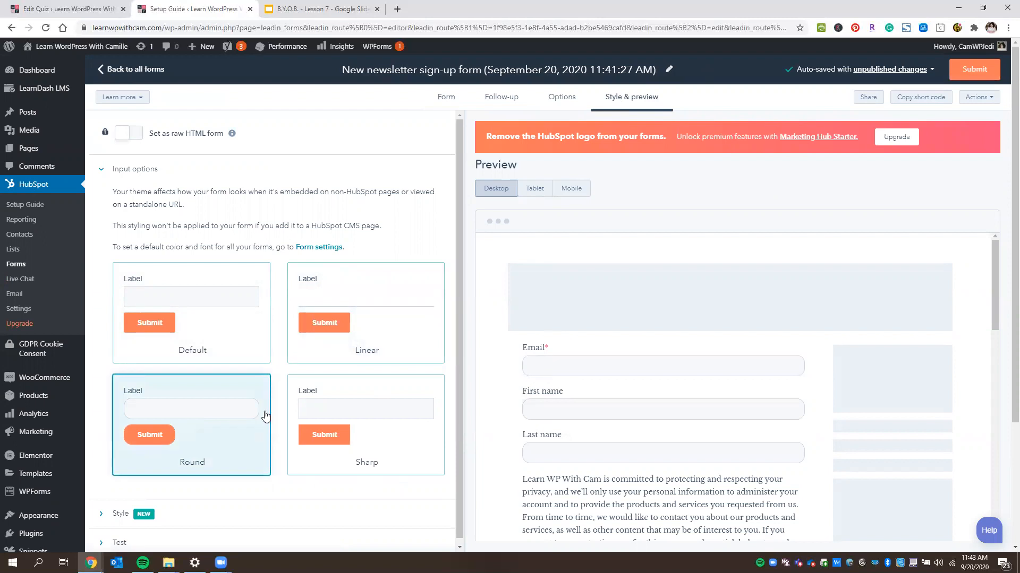
Expand the form's Style settings and review the width, font, text color and button options
{"action": "scroll", "coordinate": [196, 426], "scroll_direction": "down", "scroll_amount": 1}
{"action": "left_click", "coordinate": [114, 508]}
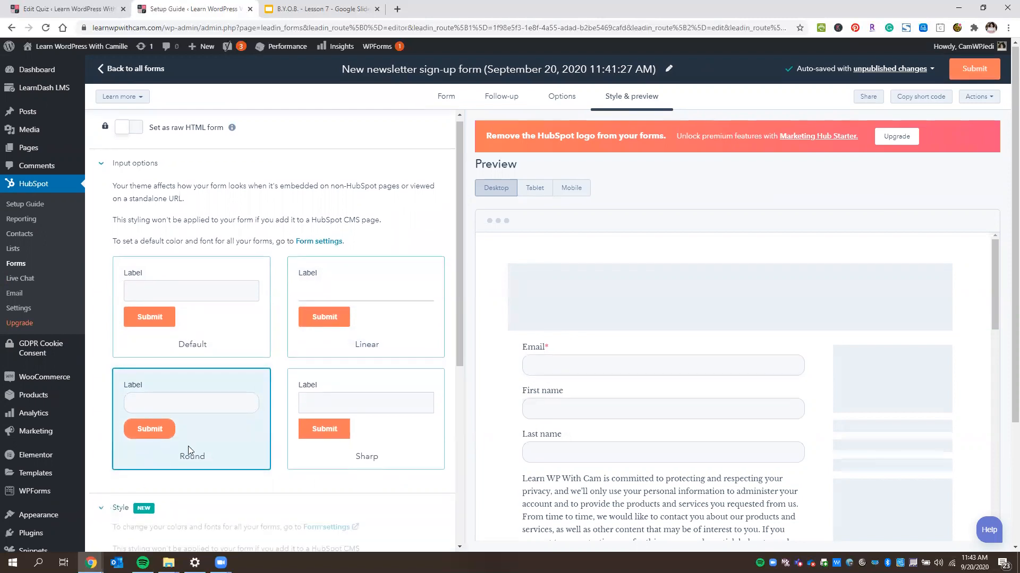
{"action": "scroll", "coordinate": [188, 446], "scroll_direction": "down", "scroll_amount": 5}
{"action": "scroll", "coordinate": [419, 444], "scroll_direction": "up", "scroll_amount": 5}
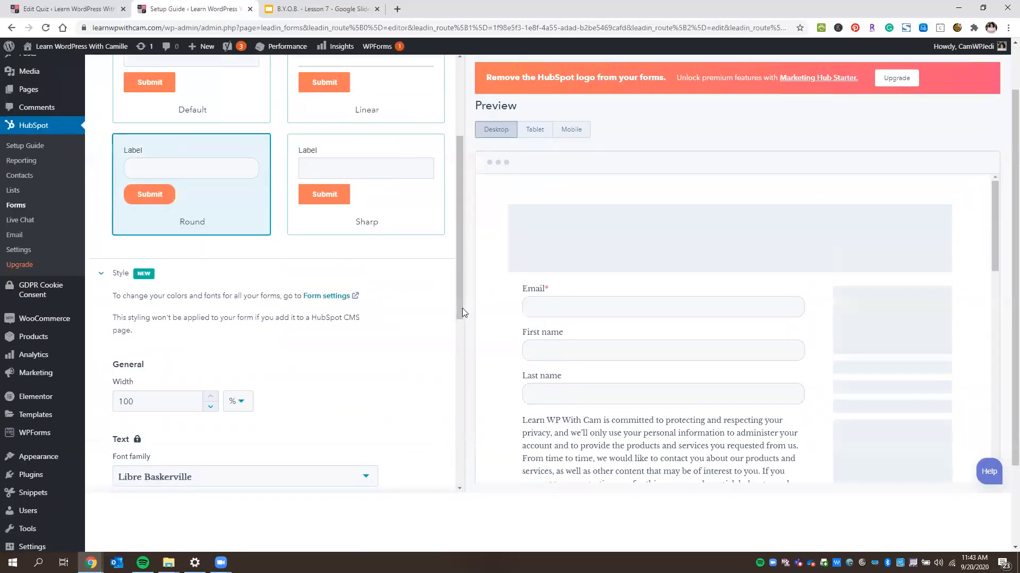
{"action": "left_click_drag", "start_coordinate": [460, 296], "coordinate": [457, 388]}
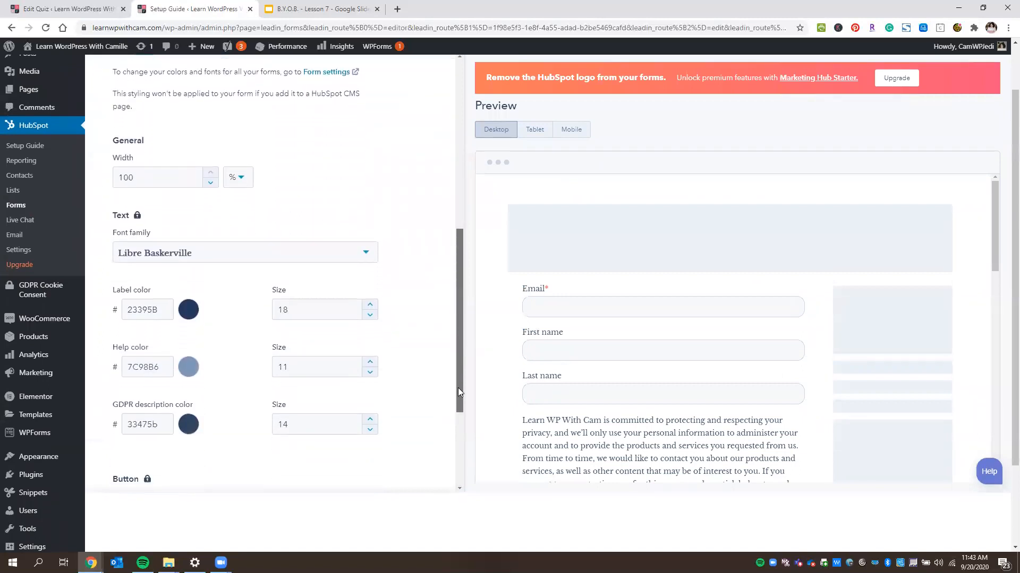
{"action": "left_click_drag", "start_coordinate": [458, 388], "coordinate": [459, 468]}
Check the form preview, expand the Test section and open the contact search for previewing as a specific contact
{"action": "left_click", "coordinate": [110, 478]}
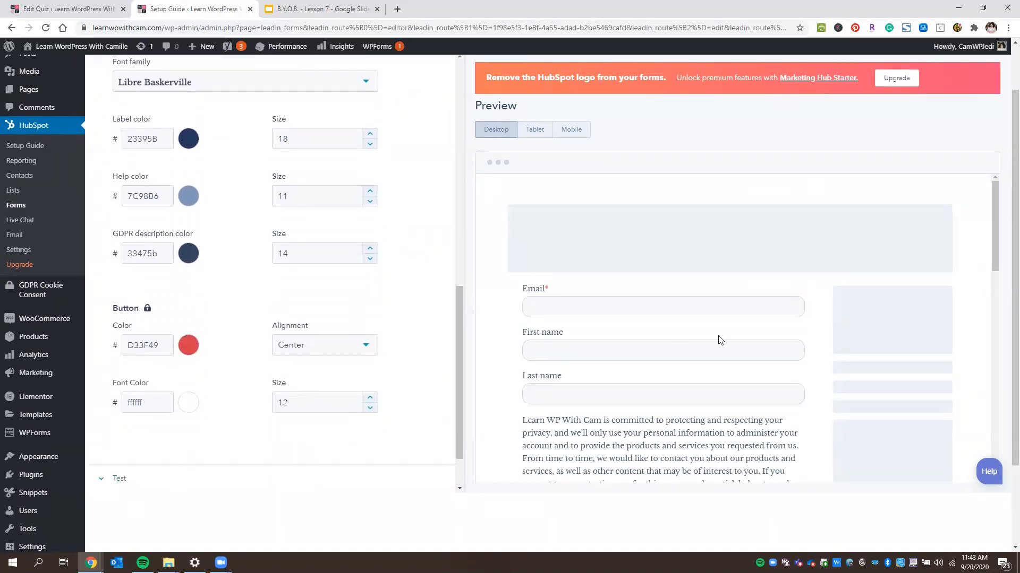
{"action": "scroll", "coordinate": [633, 340], "scroll_direction": "down", "scroll_amount": 3}
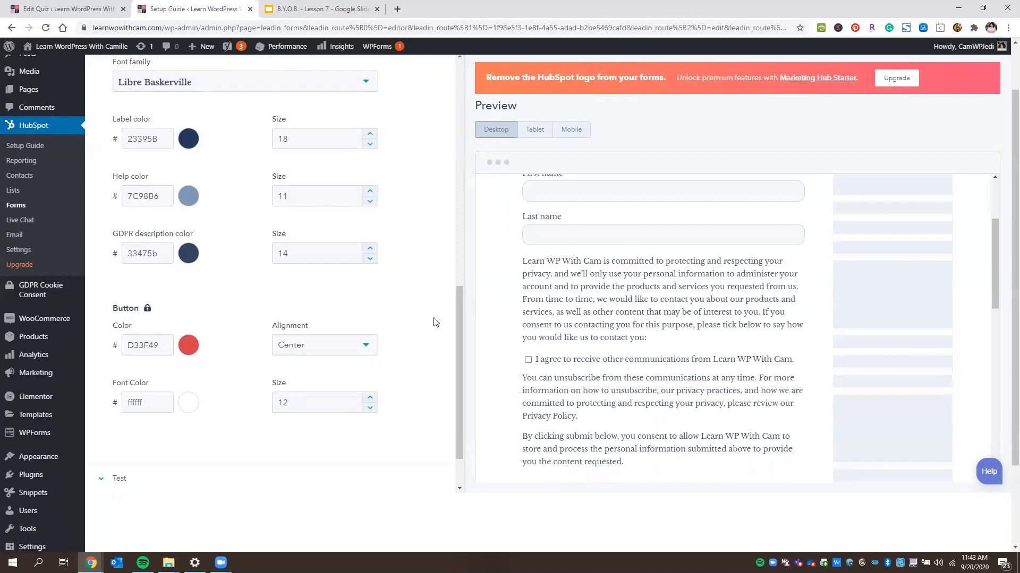
{"action": "scroll", "coordinate": [447, 363], "scroll_direction": "up", "scroll_amount": 1}
{"action": "scroll", "coordinate": [441, 359], "scroll_direction": "down", "scroll_amount": 3}
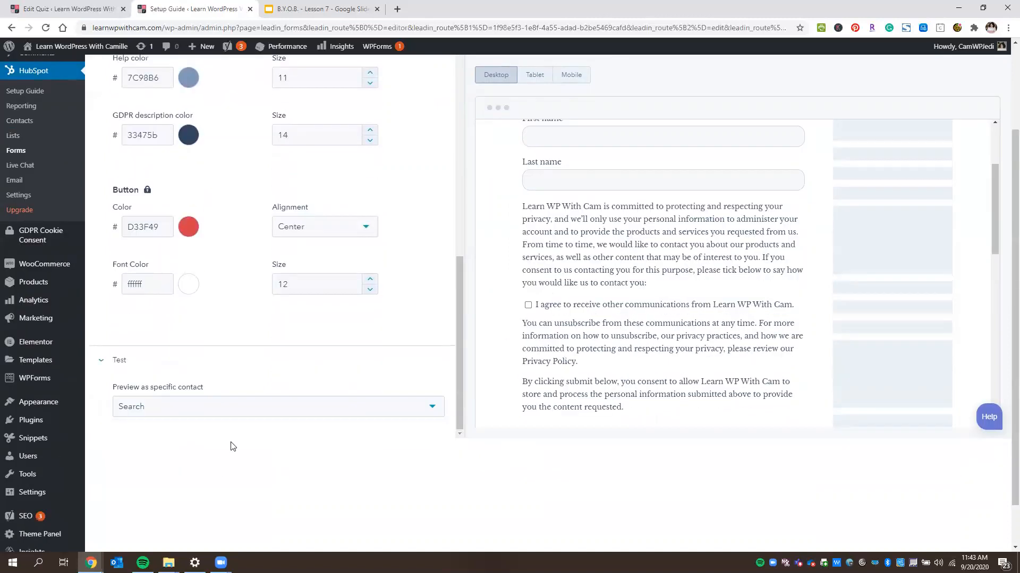
{"action": "scroll", "coordinate": [234, 446], "scroll_direction": "down", "scroll_amount": 1}
{"action": "left_click", "coordinate": [235, 360]}
{"action": "scroll", "coordinate": [498, 427], "scroll_direction": "up", "scroll_amount": 3}
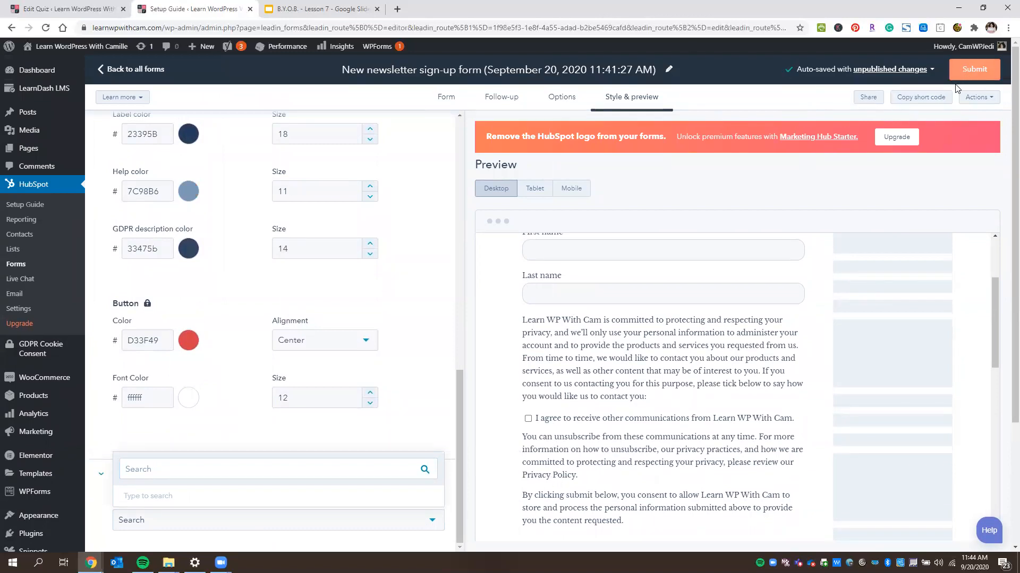
Close the contact search and open the Home – Block Editor page for editing
{"action": "left_click", "coordinate": [928, 102]}
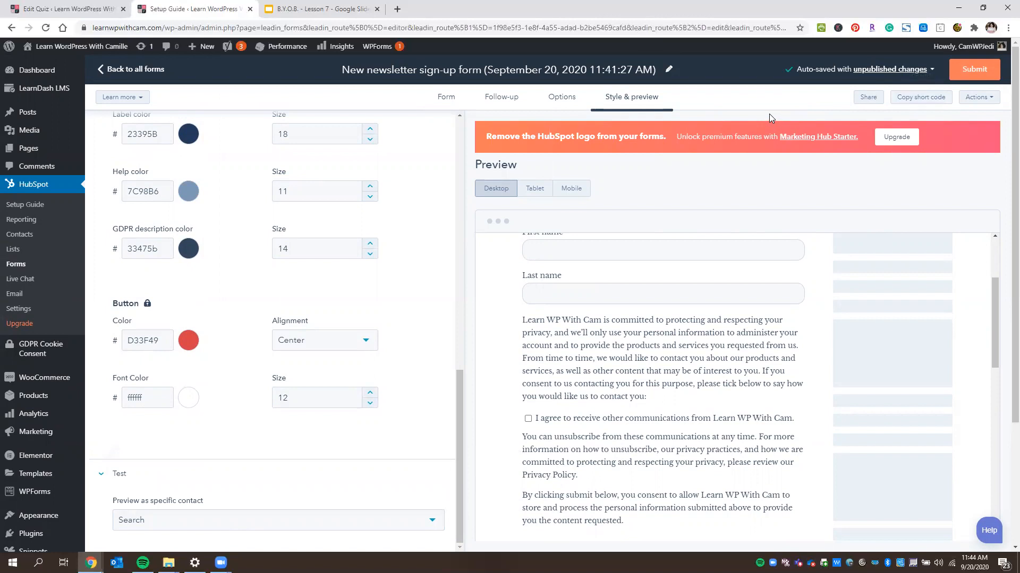
{"action": "left_click", "coordinate": [30, 154]}
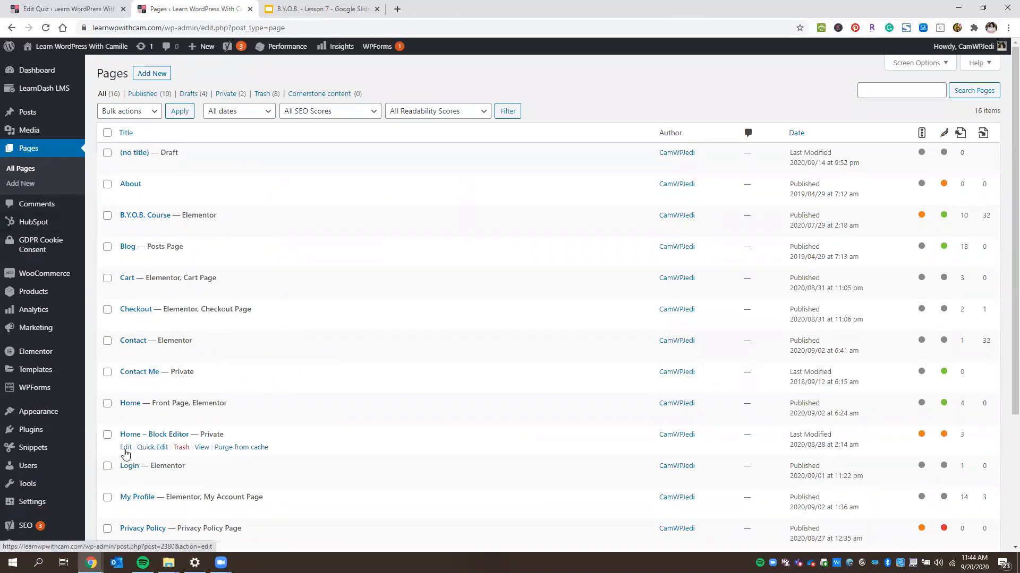
{"action": "left_click", "coordinate": [125, 448]}
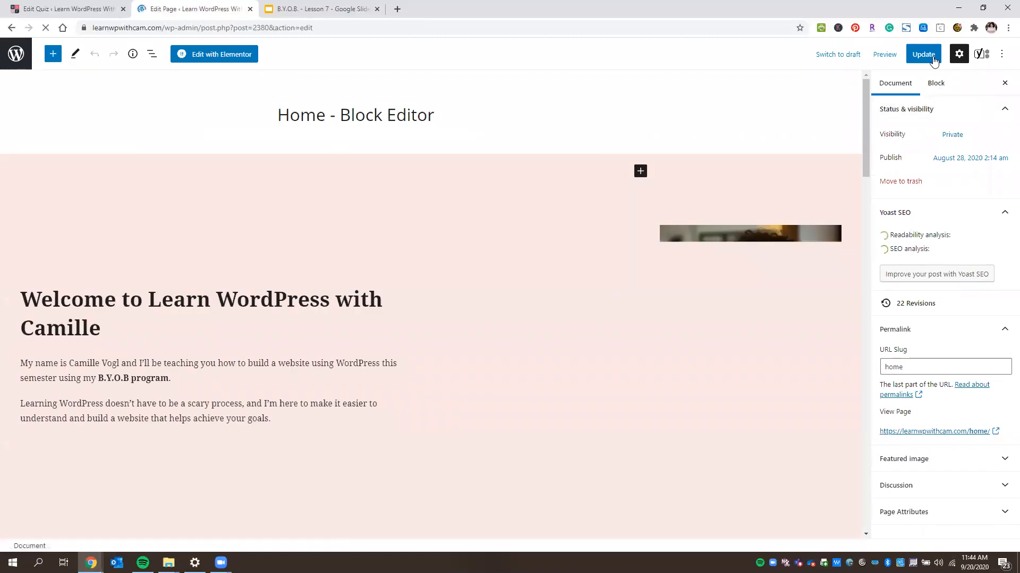
Preview the page in a separate tab and examine the newsletter sign-up form's fields, privacy text and submit area
{"action": "left_click", "coordinate": [882, 55]}
{"action": "left_click", "coordinate": [805, 154]}
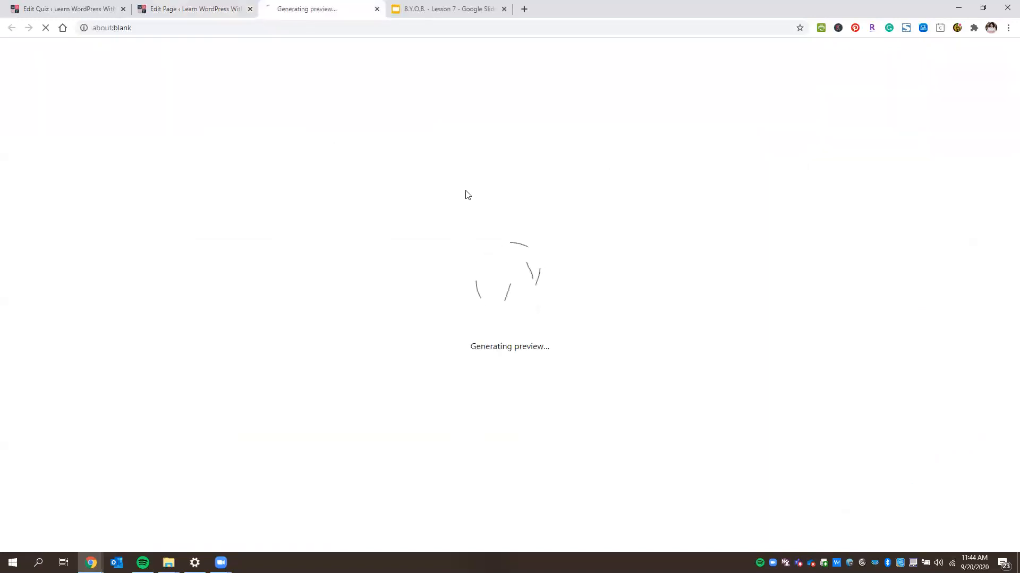
{"action": "scroll", "coordinate": [512, 262], "scroll_direction": "down", "scroll_amount": 10}
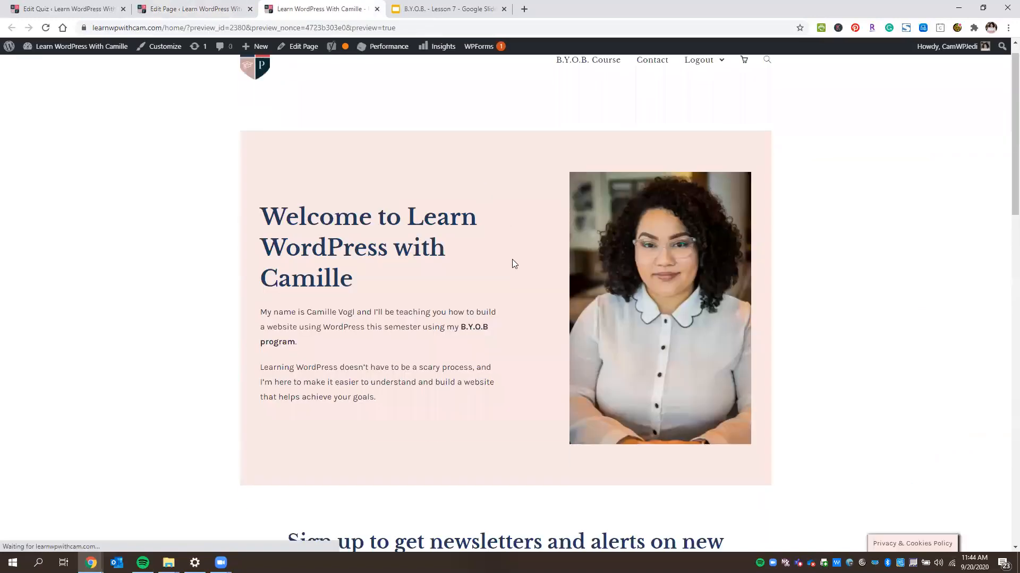
{"action": "scroll", "coordinate": [480, 257], "scroll_direction": "up", "scroll_amount": 5}
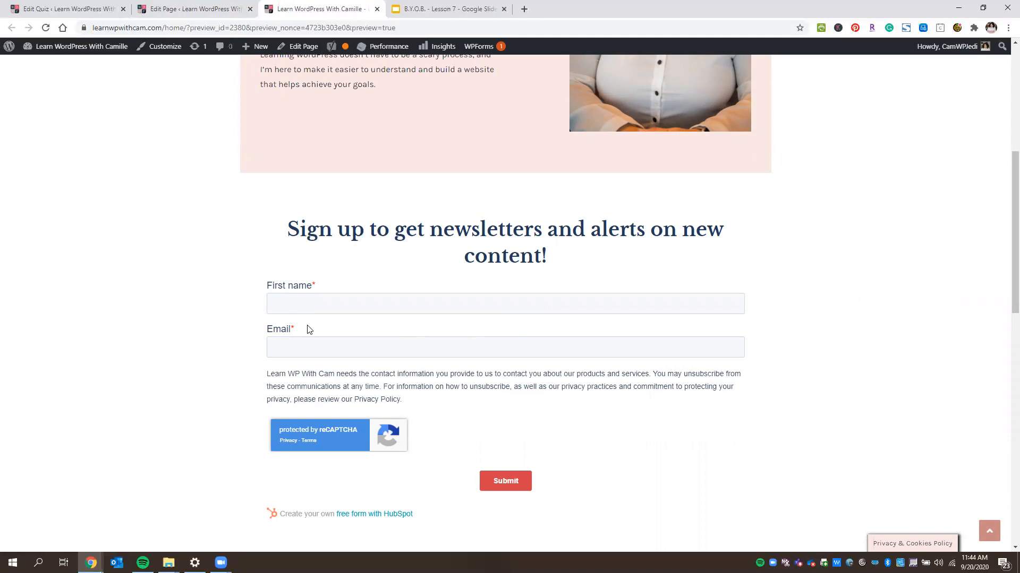
{"action": "left_click_drag", "start_coordinate": [270, 378], "coordinate": [518, 402]}
{"action": "left_click_drag", "start_coordinate": [424, 407], "coordinate": [261, 374]}
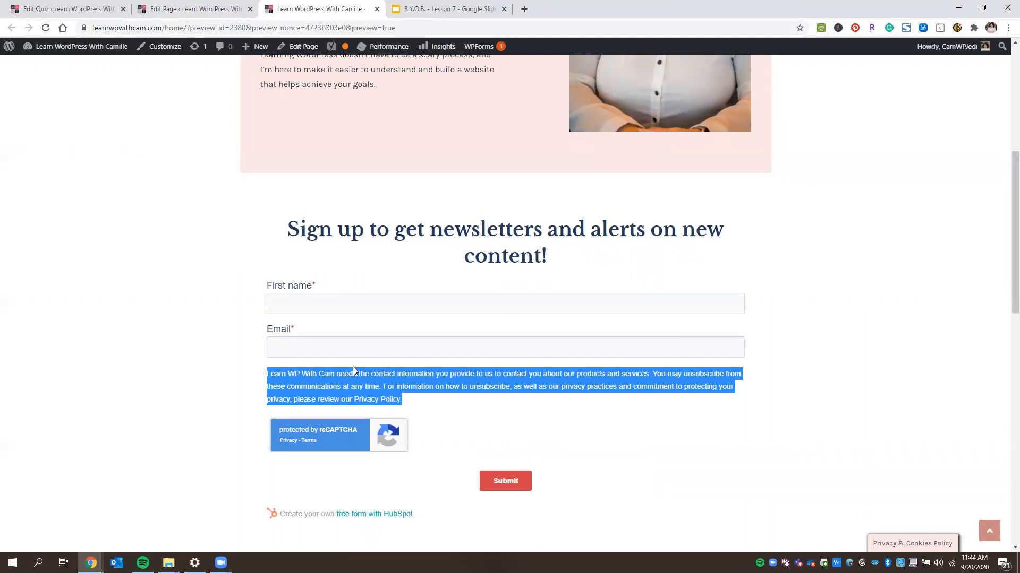
{"action": "left_click", "coordinate": [503, 368]}
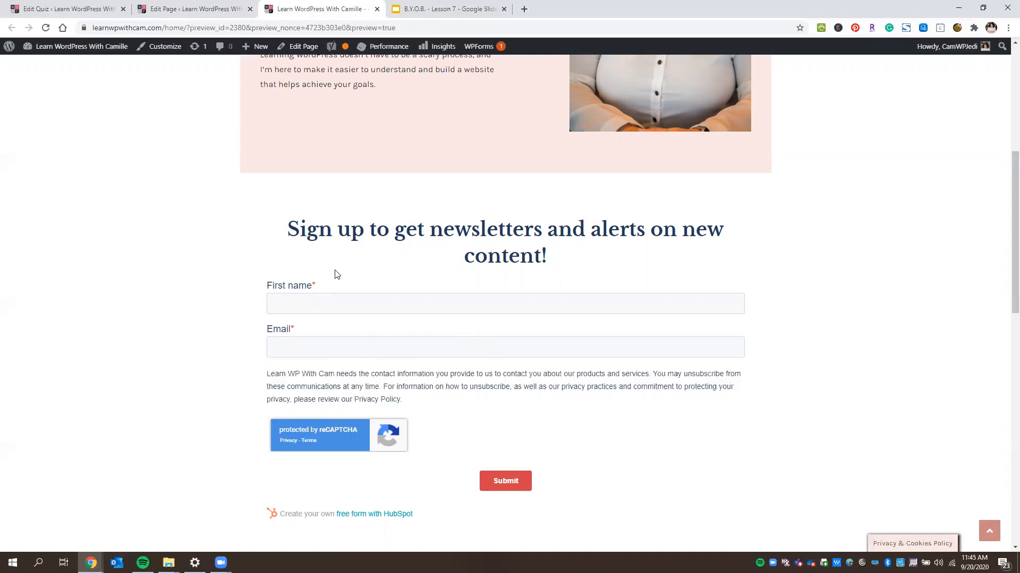
{"action": "scroll", "coordinate": [487, 462], "scroll_direction": "down", "scroll_amount": 2}
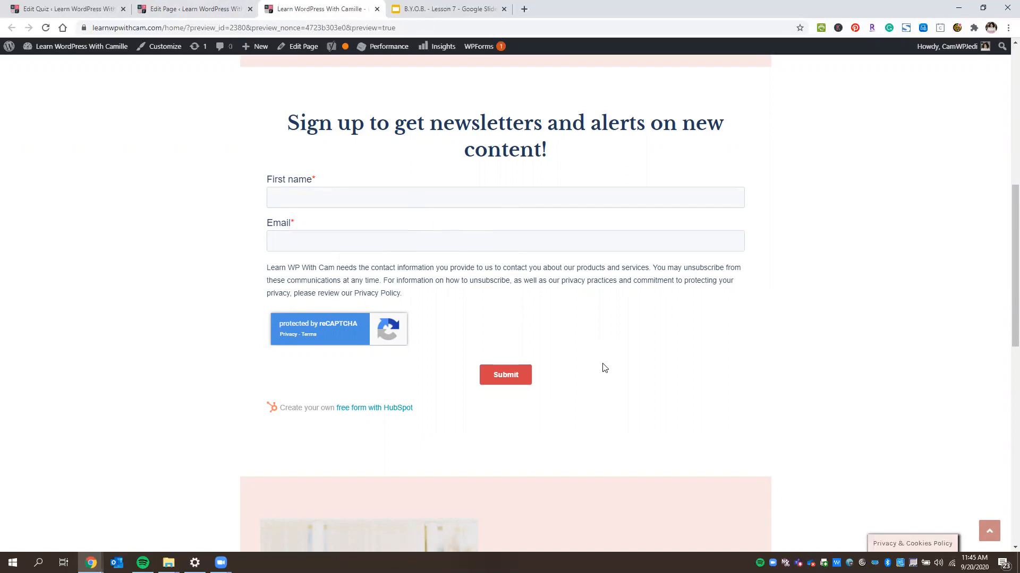
Return to the page editor and inspect the HubSpot form block and its sign-up heading
{"action": "left_click", "coordinate": [196, 11]}
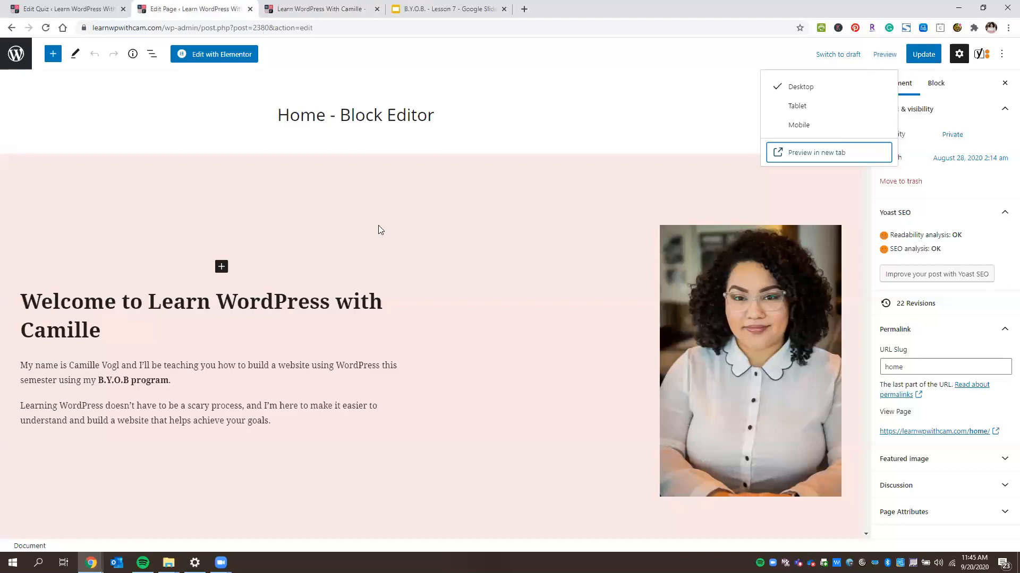
{"action": "scroll", "coordinate": [403, 268], "scroll_direction": "down", "scroll_amount": 6}
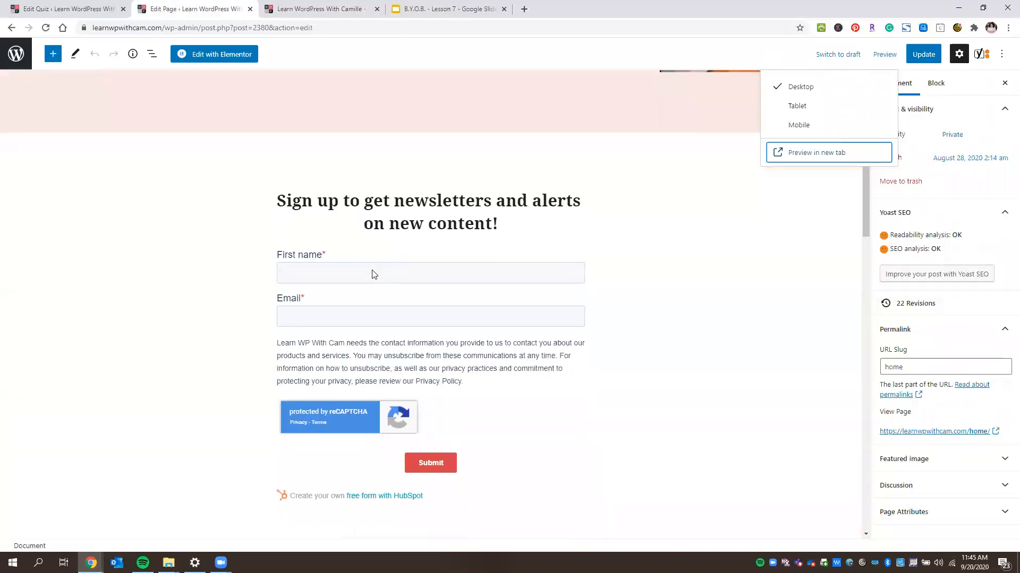
{"action": "left_click", "coordinate": [370, 267]}
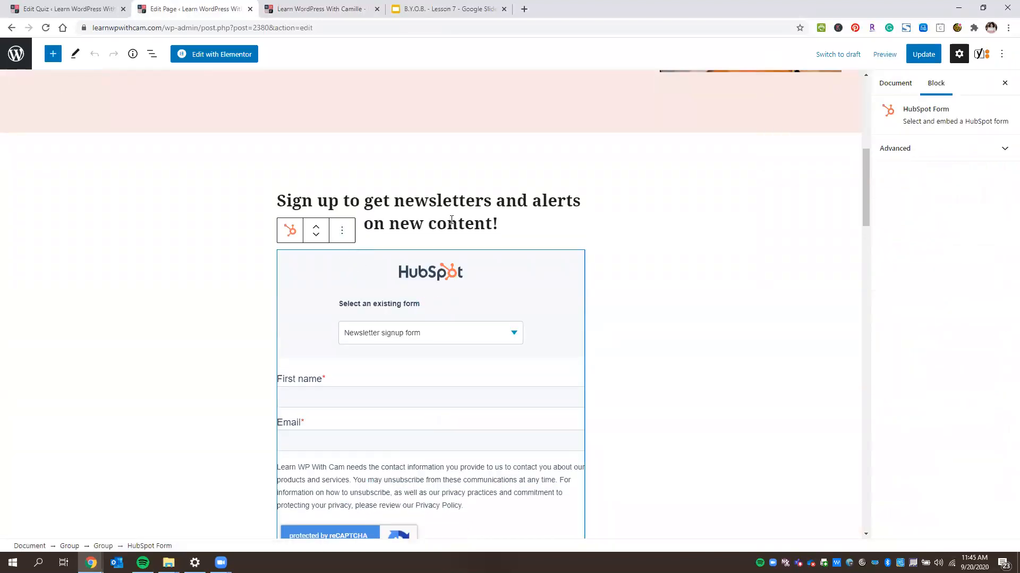
{"action": "left_click", "coordinate": [343, 231]}
{"action": "left_click", "coordinate": [342, 230]}
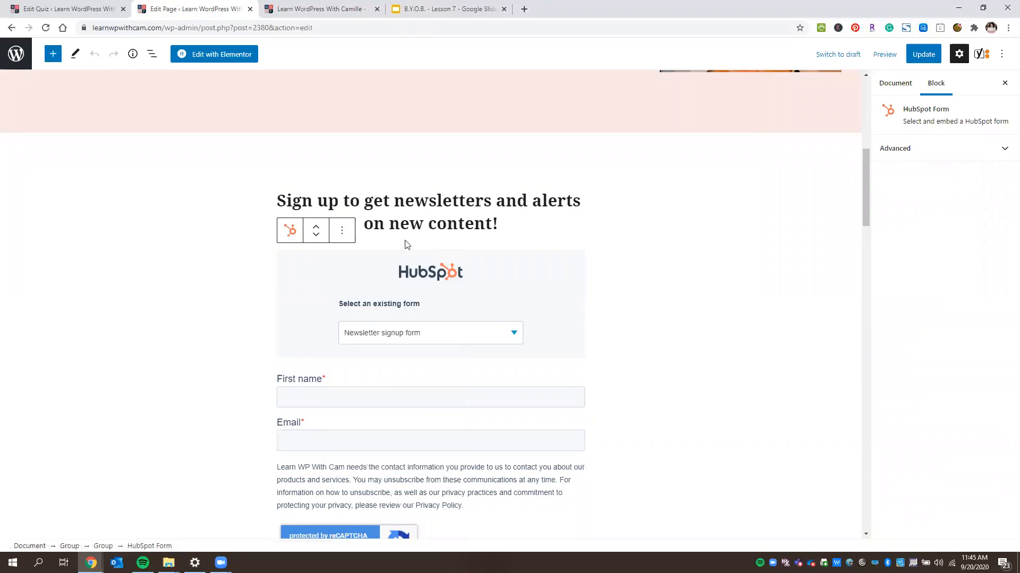
{"action": "left_click", "coordinate": [410, 223]}
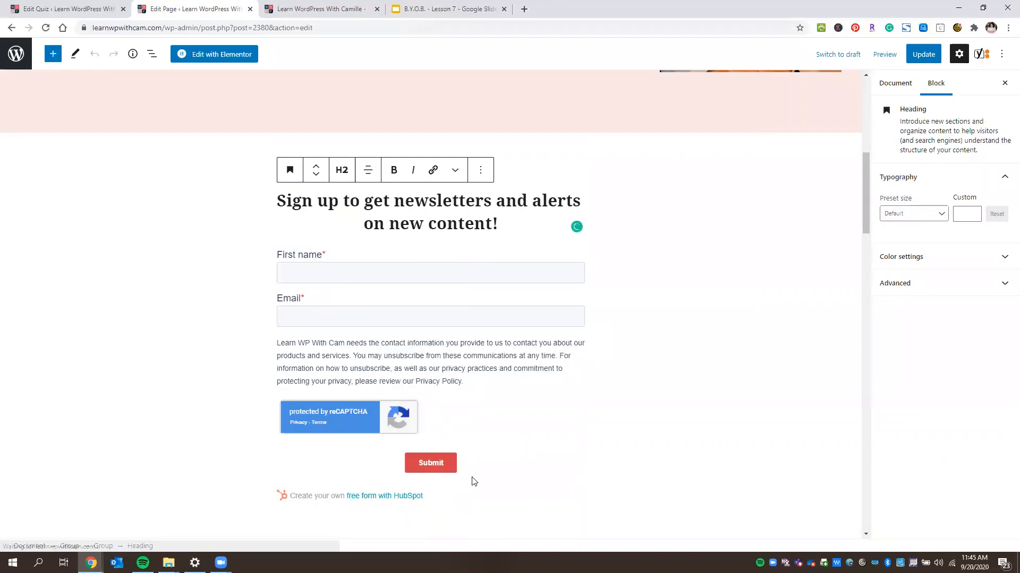
Insert a HubSpot Form block below the existing form and choose New newsletter sign-up form (September 20, 2020 11:41:27 AM)
{"action": "scroll", "coordinate": [562, 390], "scroll_direction": "down", "scroll_amount": 3}
{"action": "left_click", "coordinate": [573, 426]}
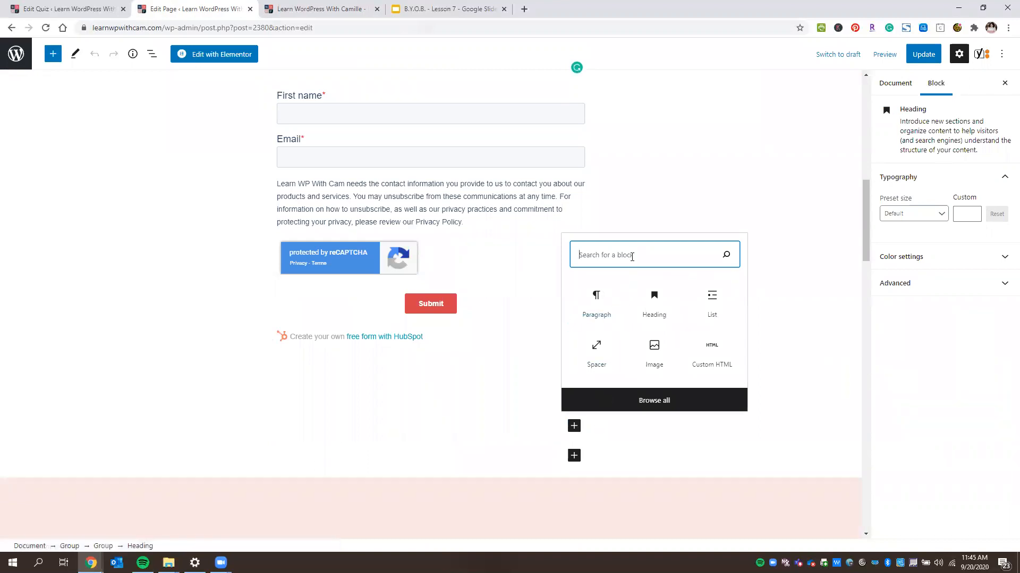
{"action": "type", "text": "hub"}
{"action": "left_click", "coordinate": [597, 348]}
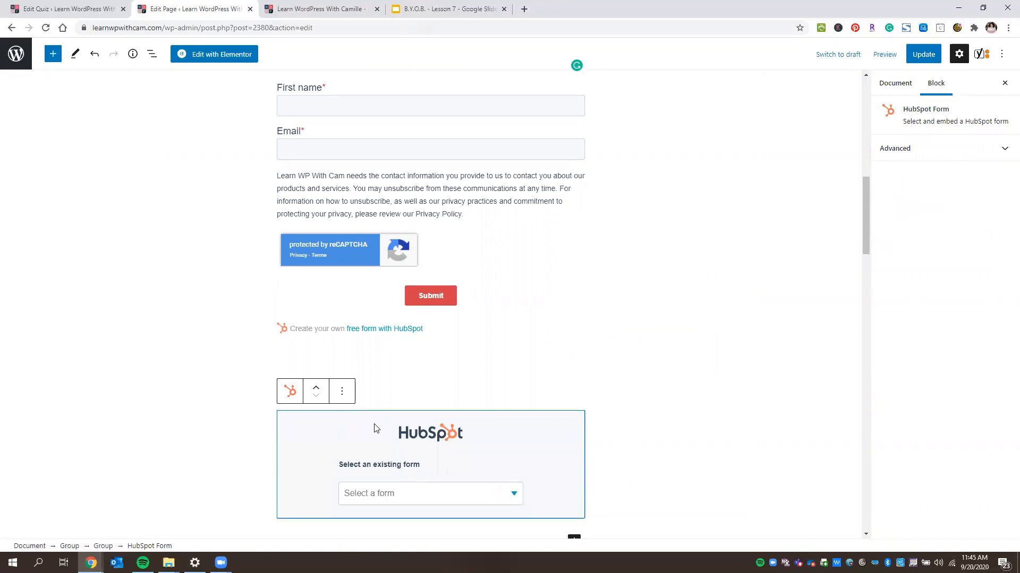
{"action": "scroll", "coordinate": [375, 426], "scroll_direction": "down", "scroll_amount": 2}
{"action": "left_click", "coordinate": [514, 395]}
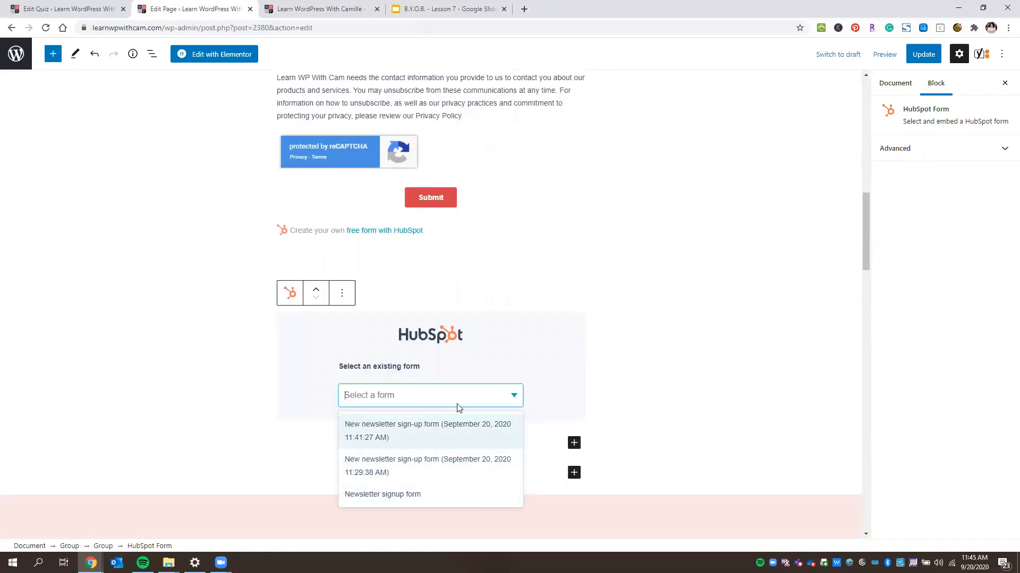
{"action": "left_click", "coordinate": [445, 431]}
Examine the newly embedded form's fields, consent text and button, and compare it with the form in the page preview
{"action": "scroll", "coordinate": [318, 338], "scroll_direction": "down", "scroll_amount": 3}
{"action": "scroll", "coordinate": [590, 362], "scroll_direction": "down", "scroll_amount": 3}
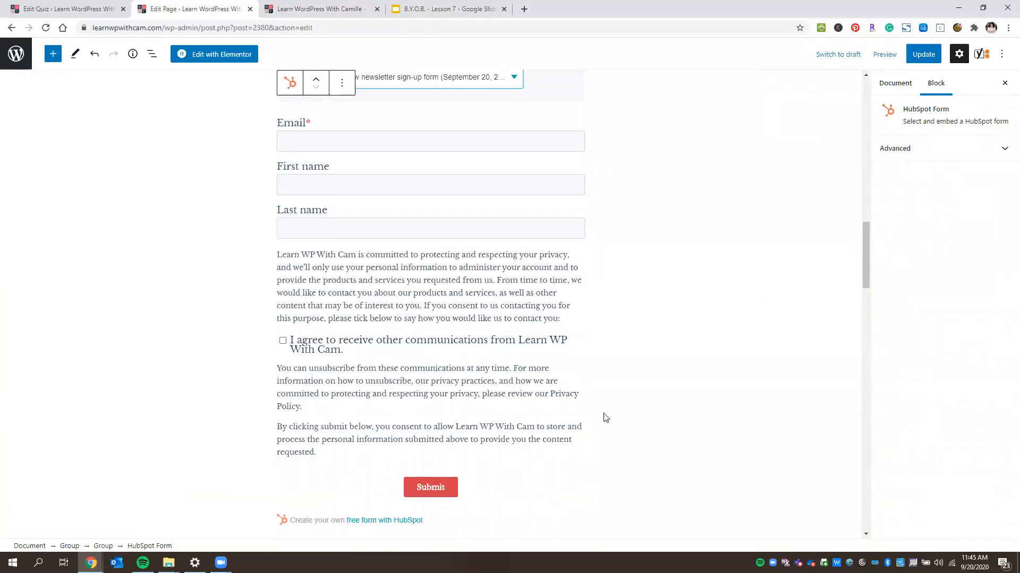
{"action": "scroll", "coordinate": [653, 406], "scroll_direction": "up", "scroll_amount": 5}
{"action": "scroll", "coordinate": [653, 405], "scroll_direction": "down", "scroll_amount": 7}
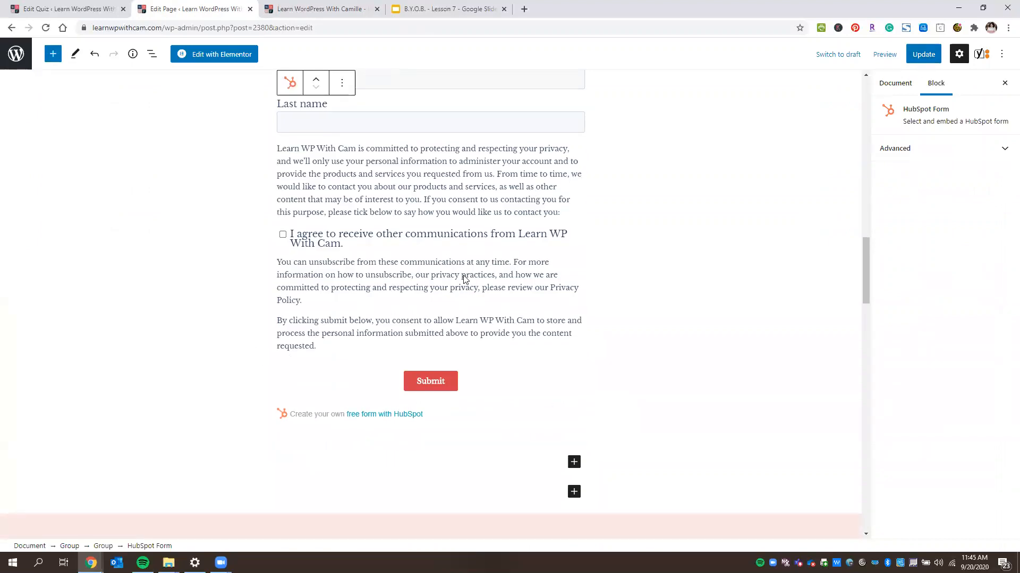
{"action": "scroll", "coordinate": [423, 255], "scroll_direction": "up", "scroll_amount": 1}
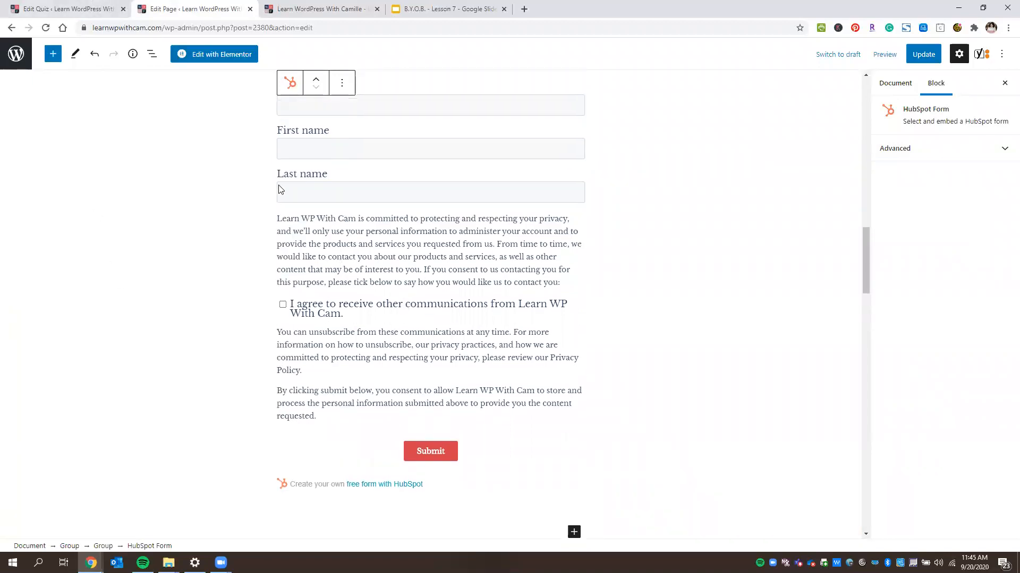
{"action": "left_click", "coordinate": [278, 7]}
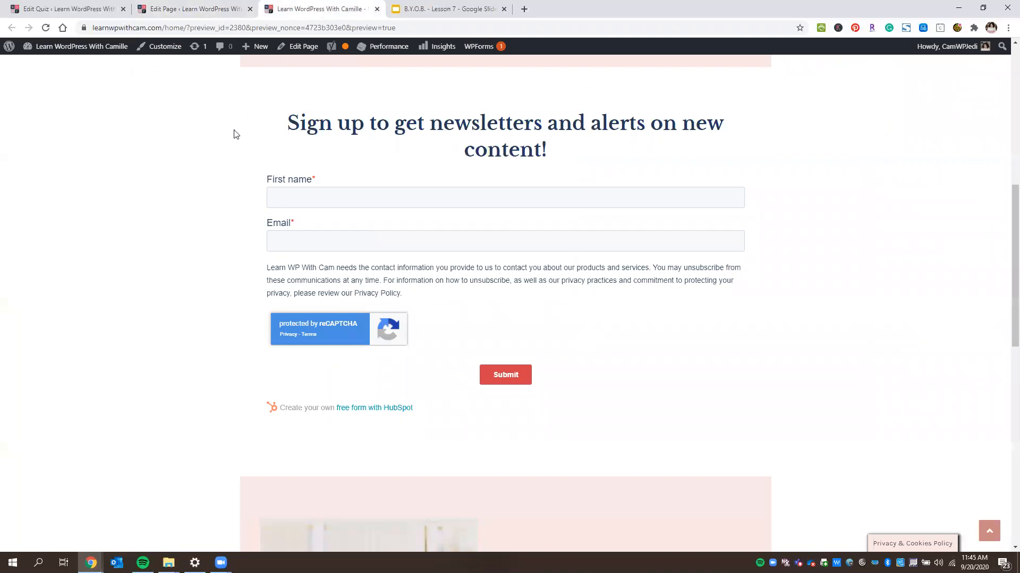
{"action": "scroll", "coordinate": [193, 182], "scroll_direction": "up", "scroll_amount": 10}
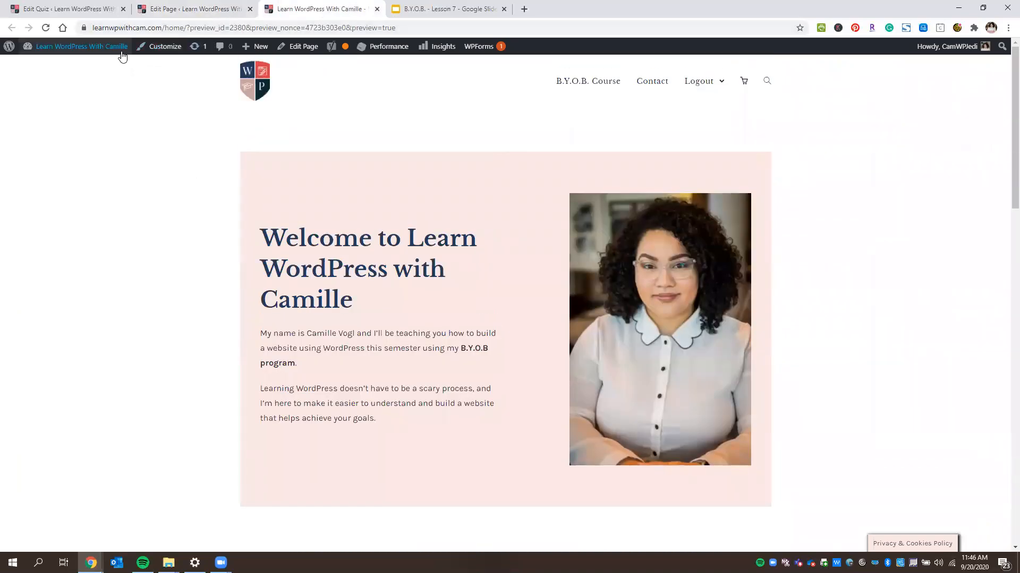
Leave the page editor without saving and view the Blog page from the list of pages
{"action": "left_click", "coordinate": [151, 10]}
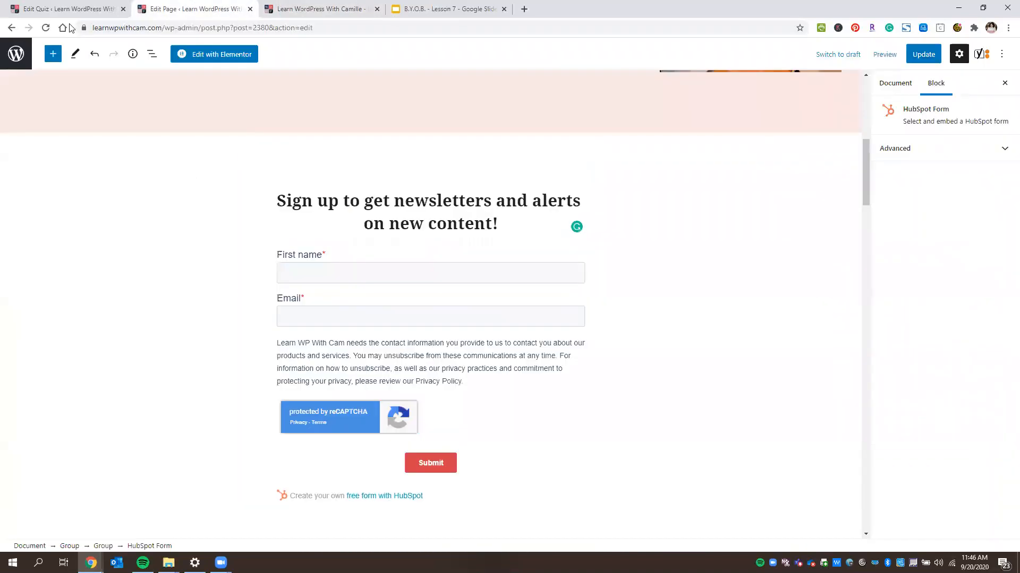
{"action": "left_click", "coordinate": [11, 28]}
{"action": "left_click", "coordinate": [561, 86]}
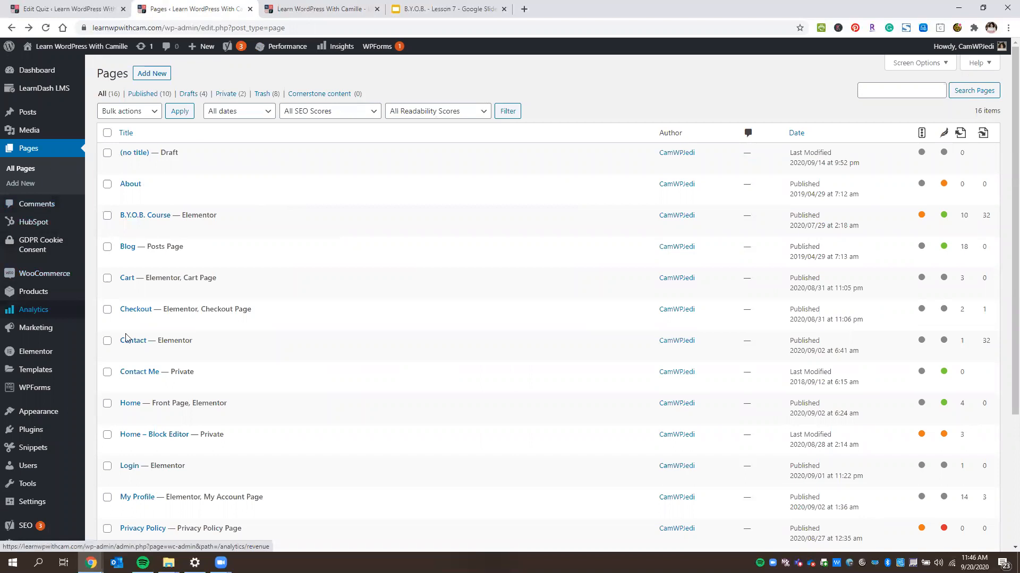
{"action": "scroll", "coordinate": [159, 372], "scroll_direction": "down", "scroll_amount": 3}
{"action": "scroll", "coordinate": [154, 170], "scroll_direction": "up", "scroll_amount": 2}
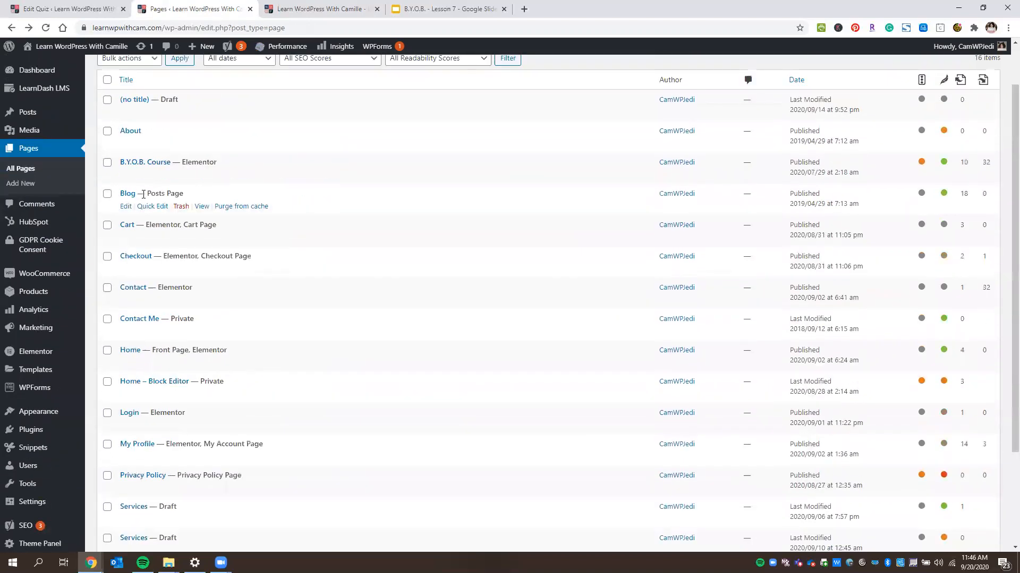
{"action": "left_click", "coordinate": [202, 206]}
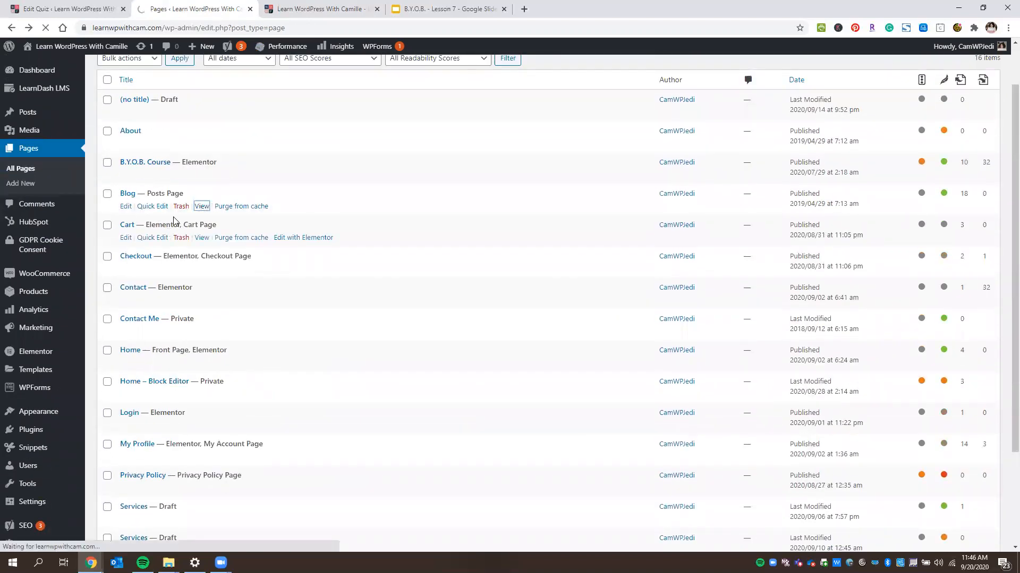
Start customizing the site from the Blog page and check the Widgets and Sidebar settings
{"action": "left_click", "coordinate": [170, 48]}
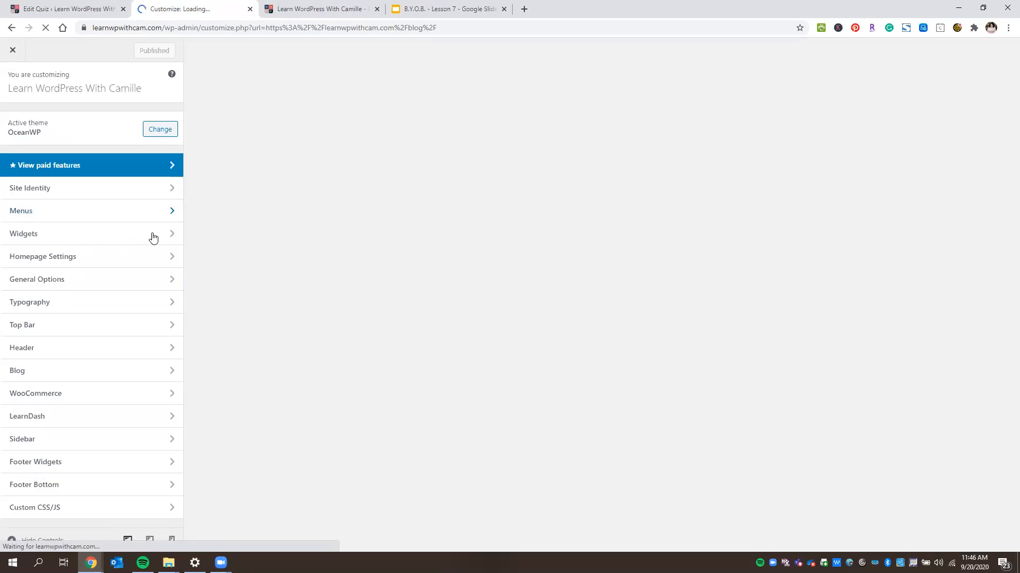
{"action": "left_click", "coordinate": [29, 234]}
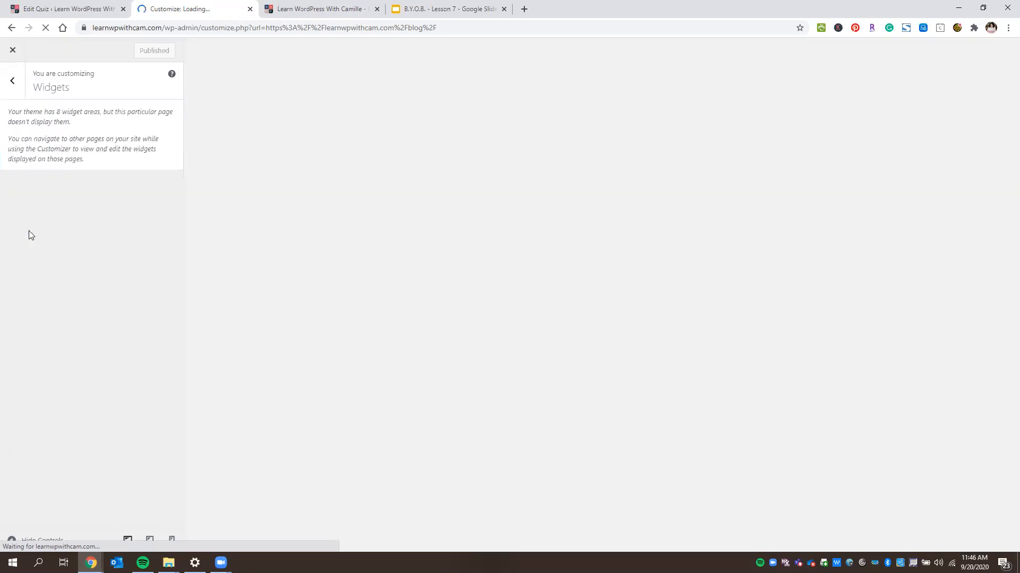
{"action": "left_click", "coordinate": [20, 84]}
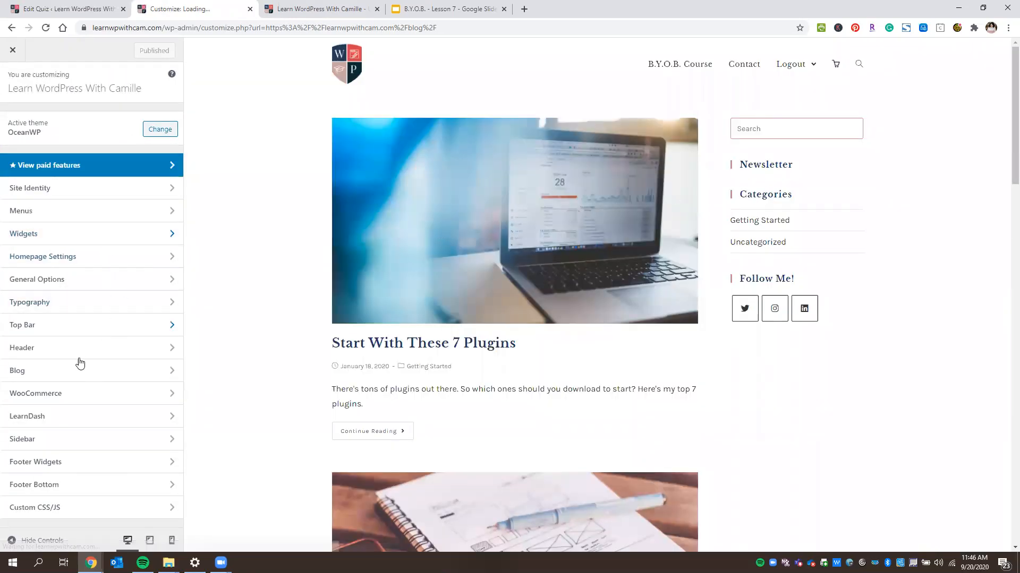
{"action": "left_click", "coordinate": [93, 445]}
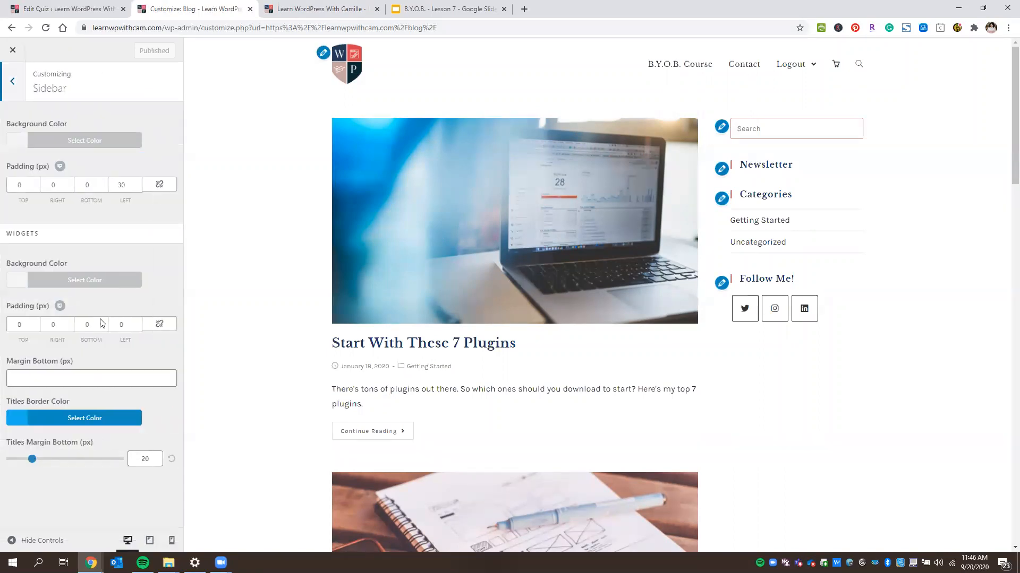
{"action": "left_click", "coordinate": [20, 92]}
Open the Newsletter text widget in the Default Sidebar and copy its HubSpot form shortcode
{"action": "left_click", "coordinate": [722, 170]}
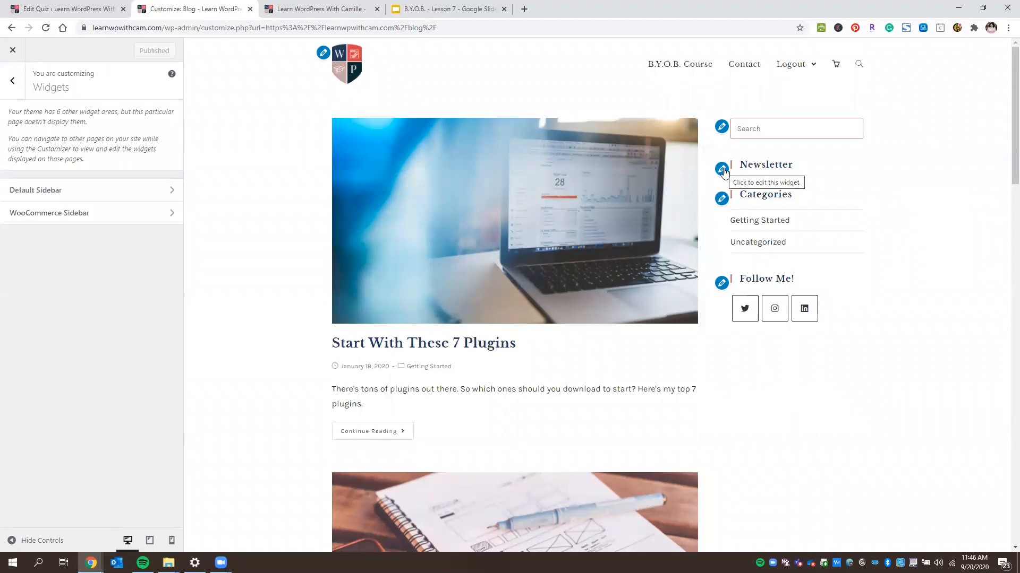
{"action": "left_click", "coordinate": [67, 195]}
{"action": "left_click", "coordinate": [77, 187]}
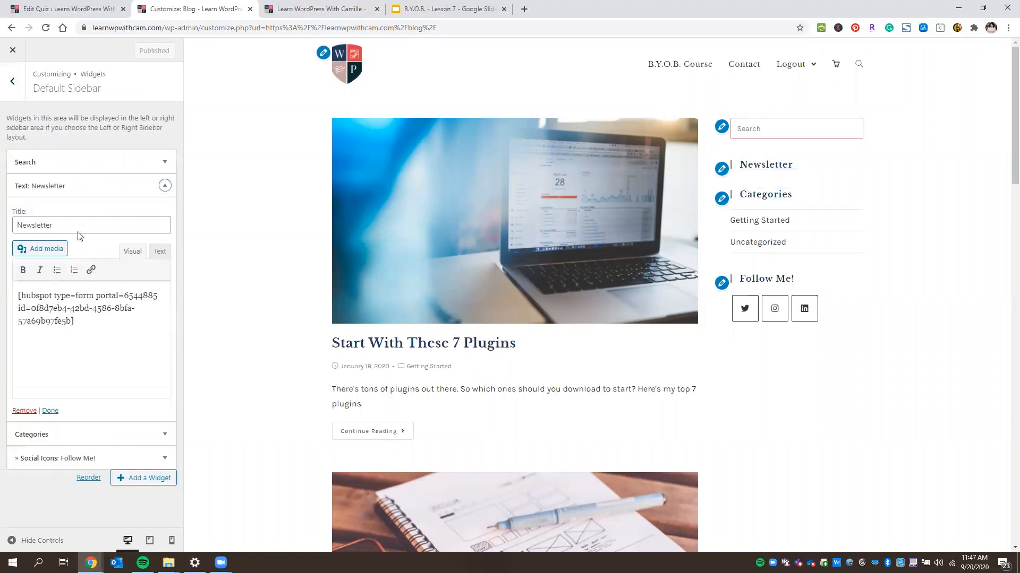
{"action": "left_click", "coordinate": [78, 317]}
{"action": "key", "text": "ctrl+a"}
{"action": "key", "text": "ctrl+c"}
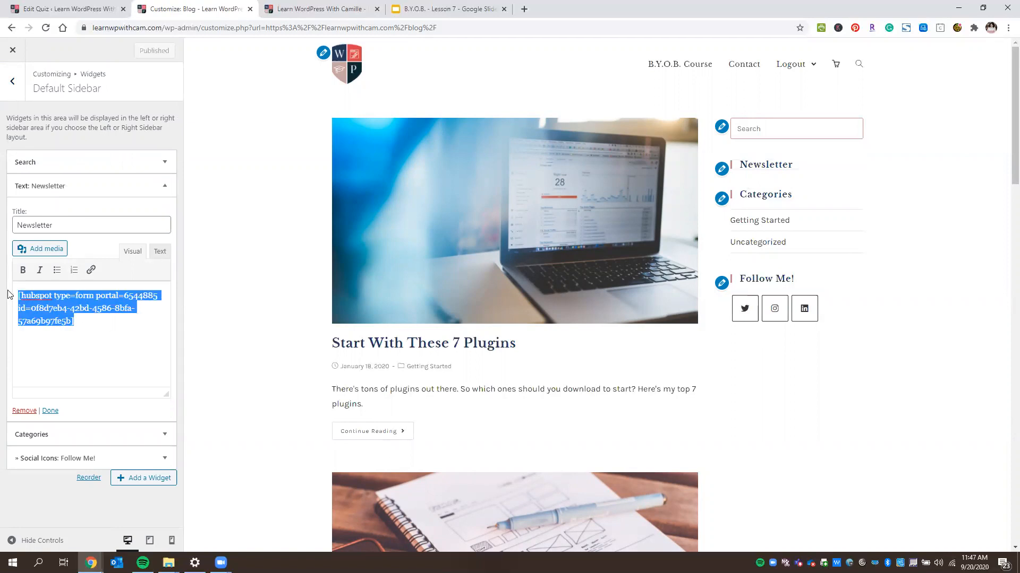
Replace the Newsletter text widget in the Default Sidebar with a Custom HTML widget
{"action": "key", "text": "BackSpace"}
{"action": "left_click", "coordinate": [31, 412]}
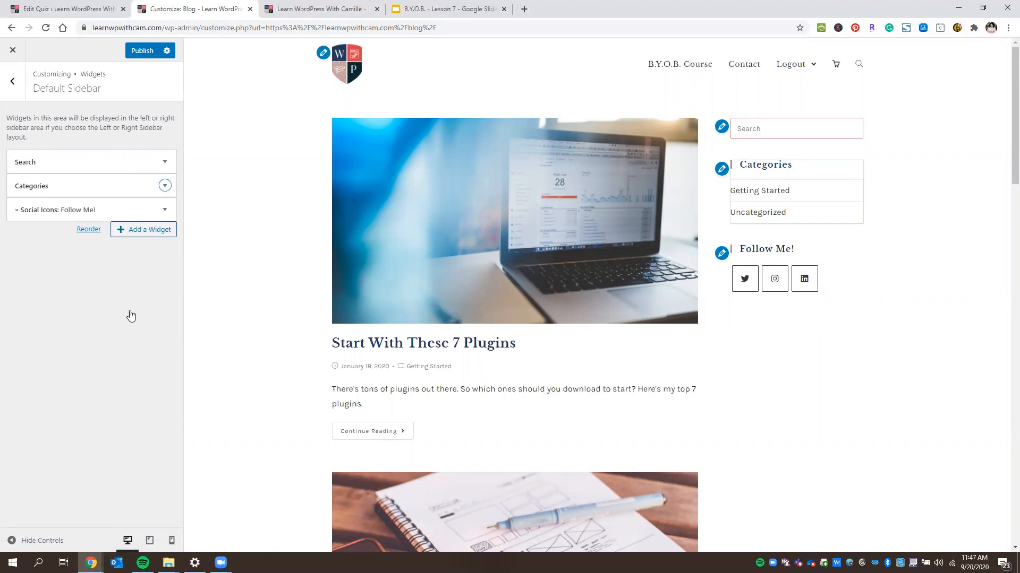
{"action": "left_click", "coordinate": [142, 230]}
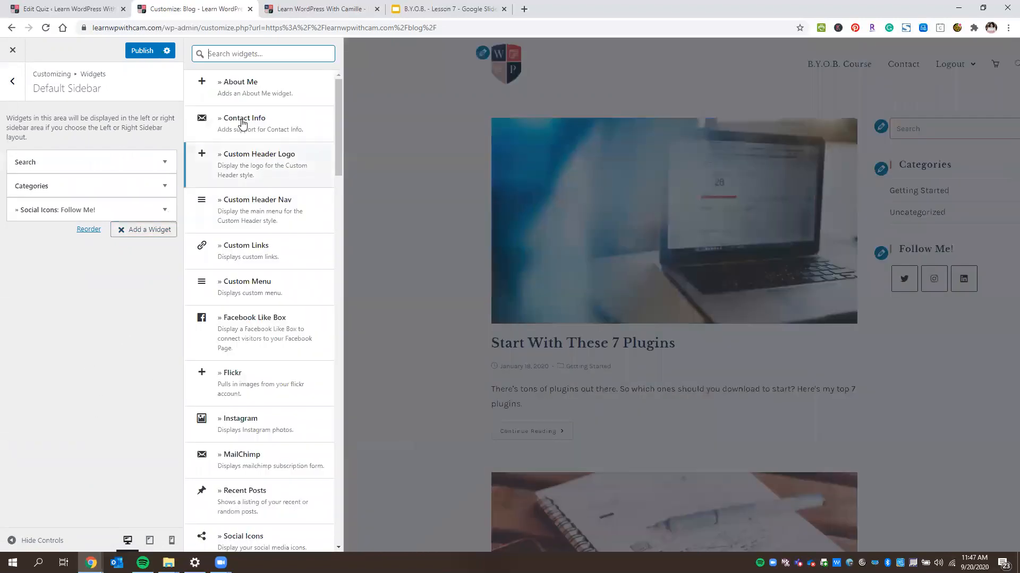
{"action": "scroll", "coordinate": [295, 253], "scroll_direction": "down", "scroll_amount": 8}
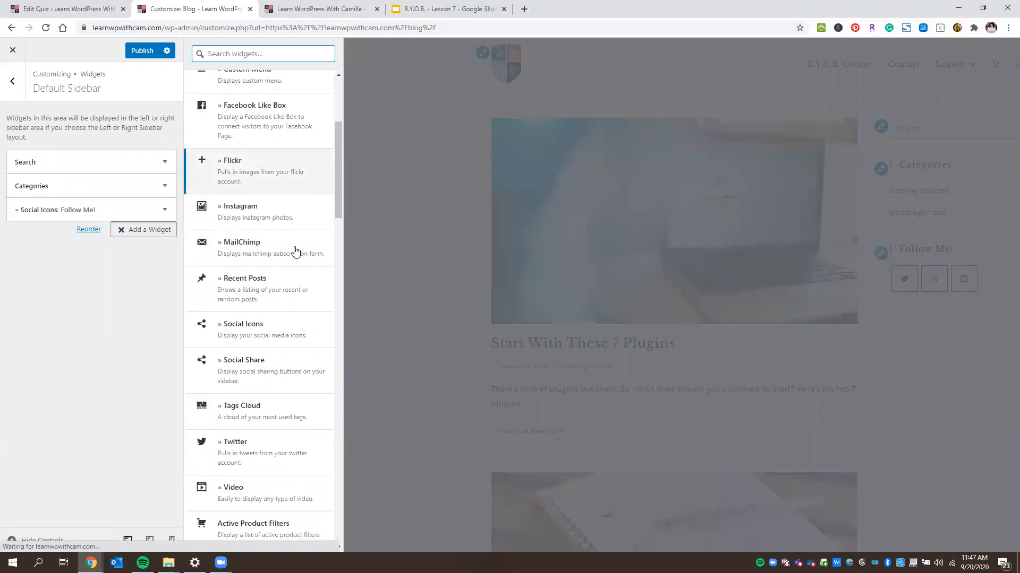
{"action": "scroll", "coordinate": [295, 256], "scroll_direction": "down", "scroll_amount": 15}
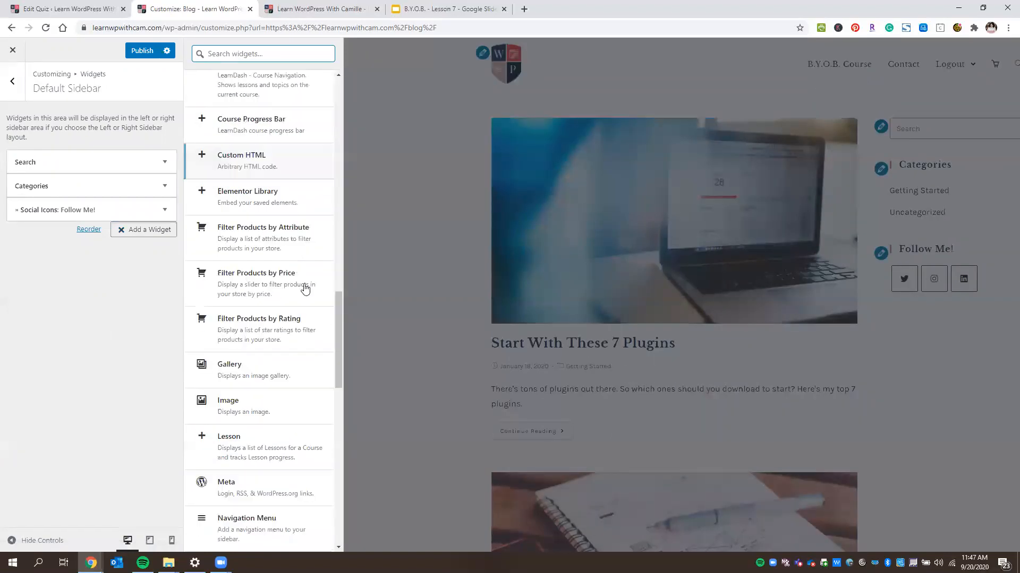
{"action": "scroll", "coordinate": [302, 431], "scroll_direction": "down", "scroll_amount": 5}
{"action": "left_click_drag", "start_coordinate": [339, 451], "coordinate": [350, 81]}
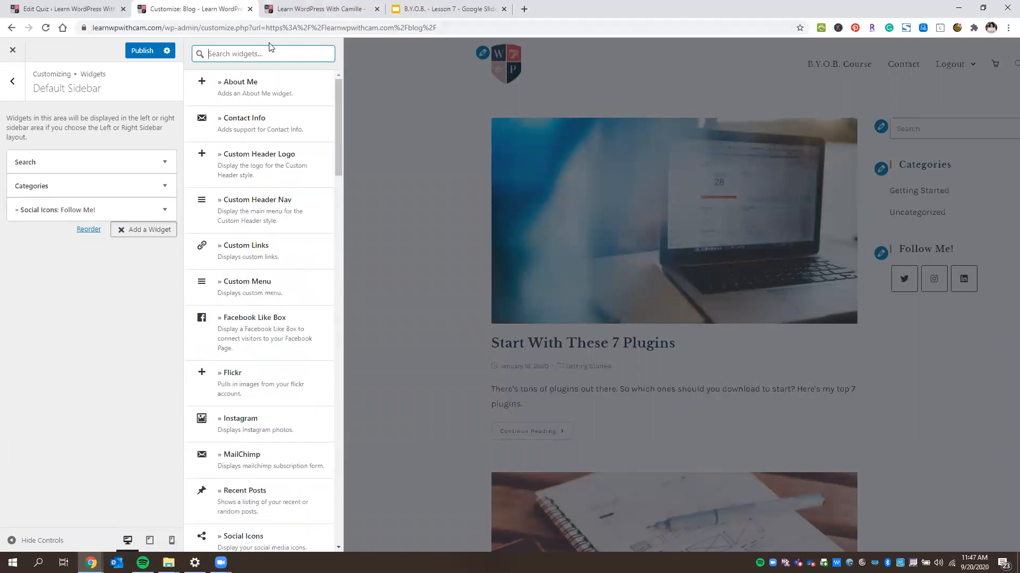
{"action": "type", "text": "html"}
{"action": "left_click", "coordinate": [266, 79]}
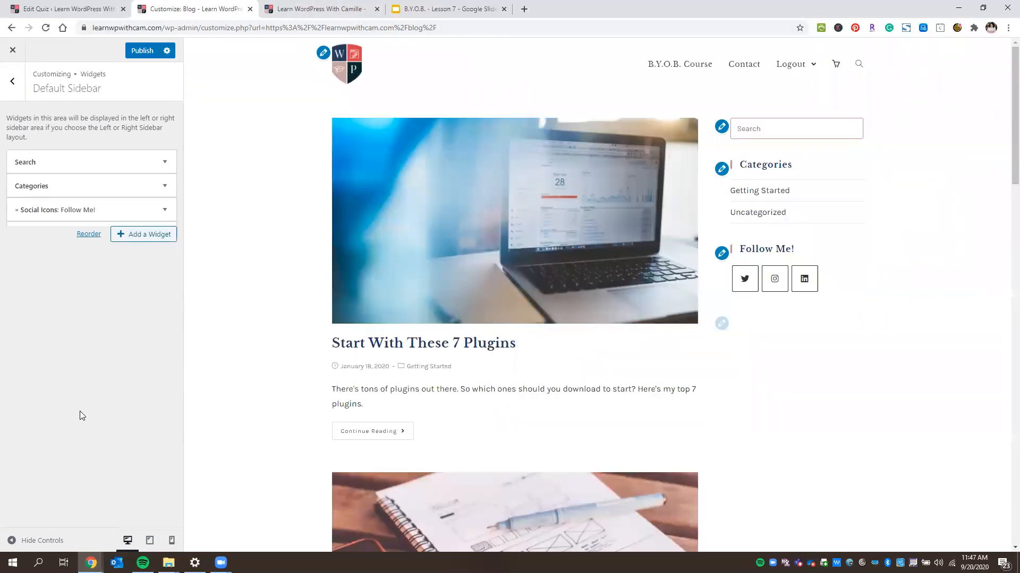
Title the Custom HTML widget "Sign Up For My Newsletter" and paste the copied HubSpot form shortcode as its content
{"action": "left_click", "coordinate": [81, 271]}
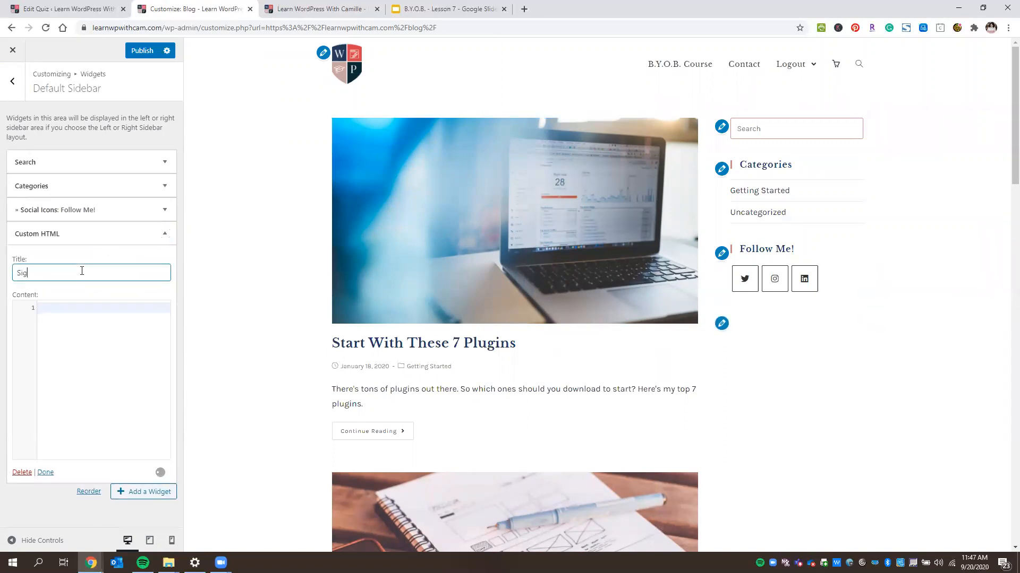
{"action": "type", "text": "Sign Up For My Newsletter"}
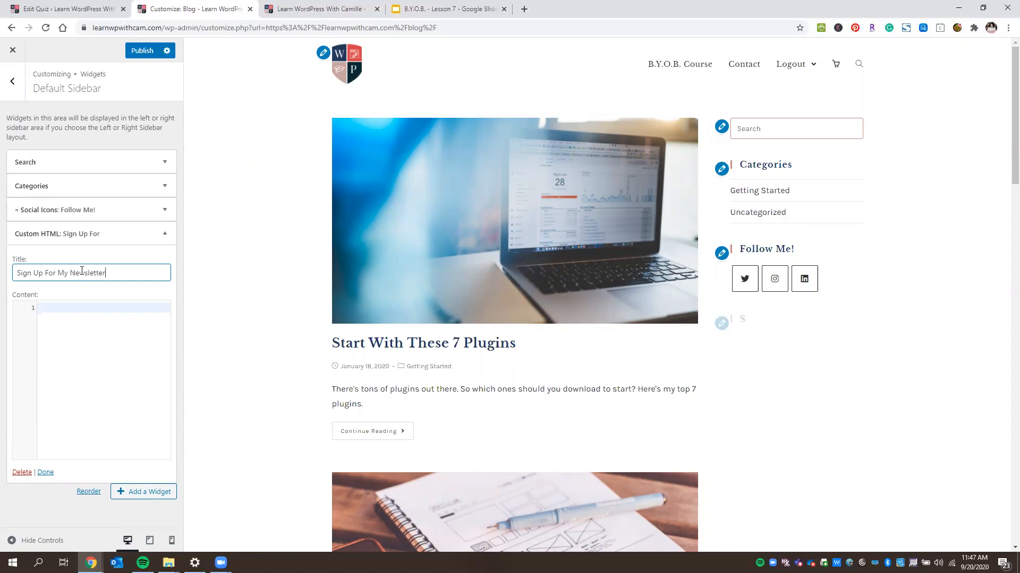
{"action": "left_click", "coordinate": [90, 306]}
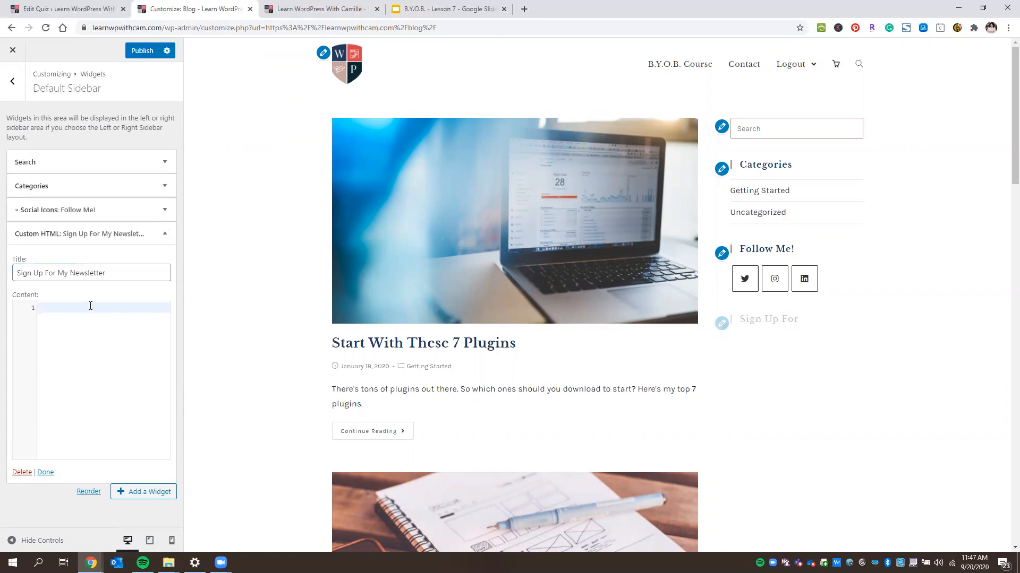
{"action": "key", "text": "ctrl+v"}
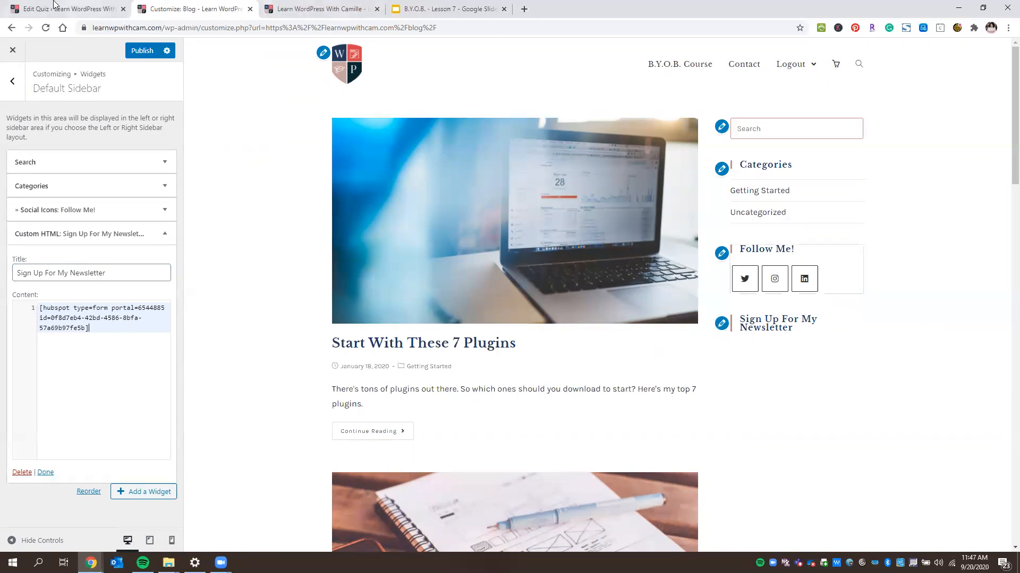
Open the HubSpot forms list from the site's dashboard and copy the shortcode of the "Newsletter signup form"
{"action": "left_click", "coordinate": [290, 4]}
{"action": "left_click", "coordinate": [290, 6]}
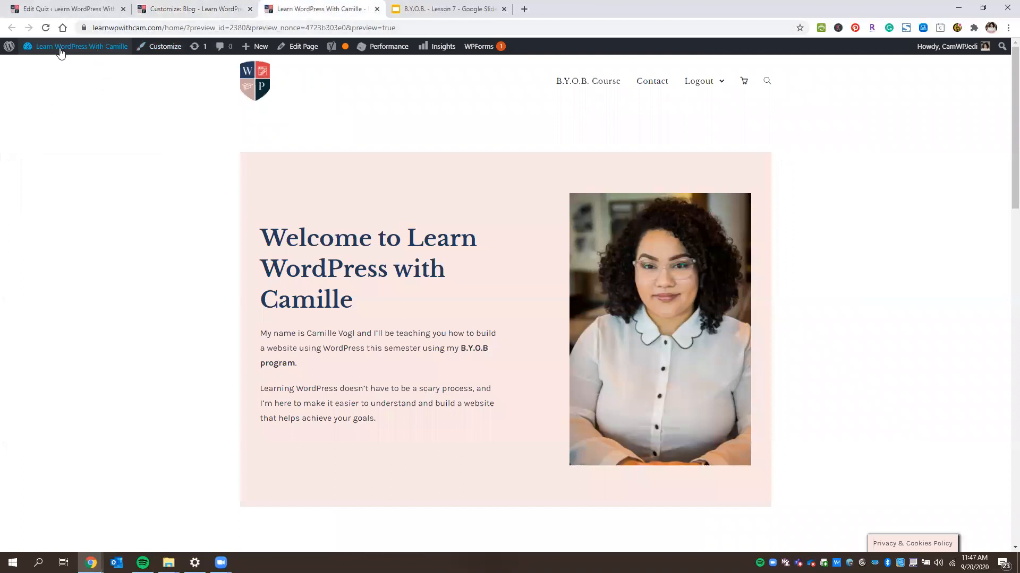
{"action": "left_click", "coordinate": [46, 64]}
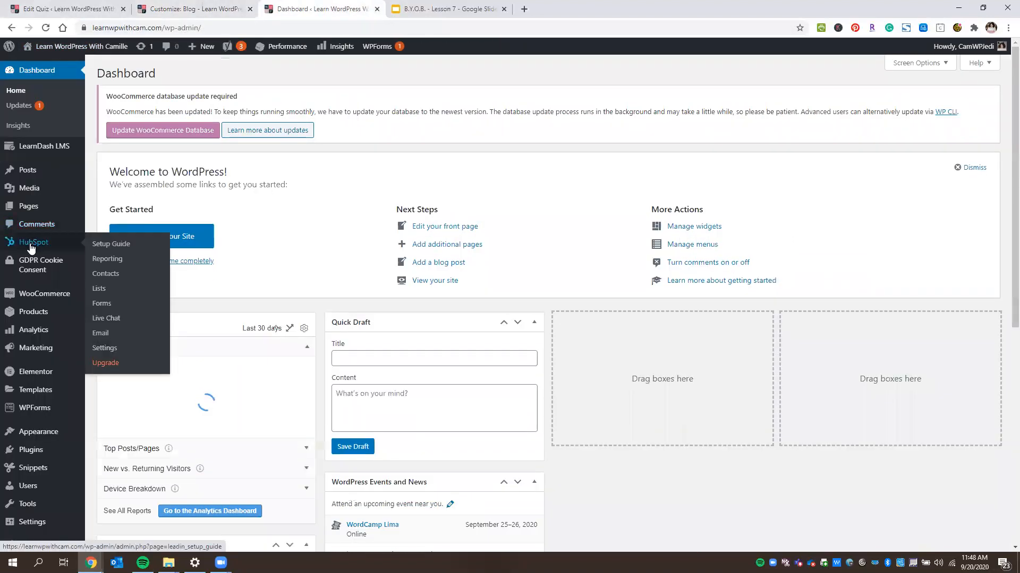
{"action": "left_click", "coordinate": [64, 245]}
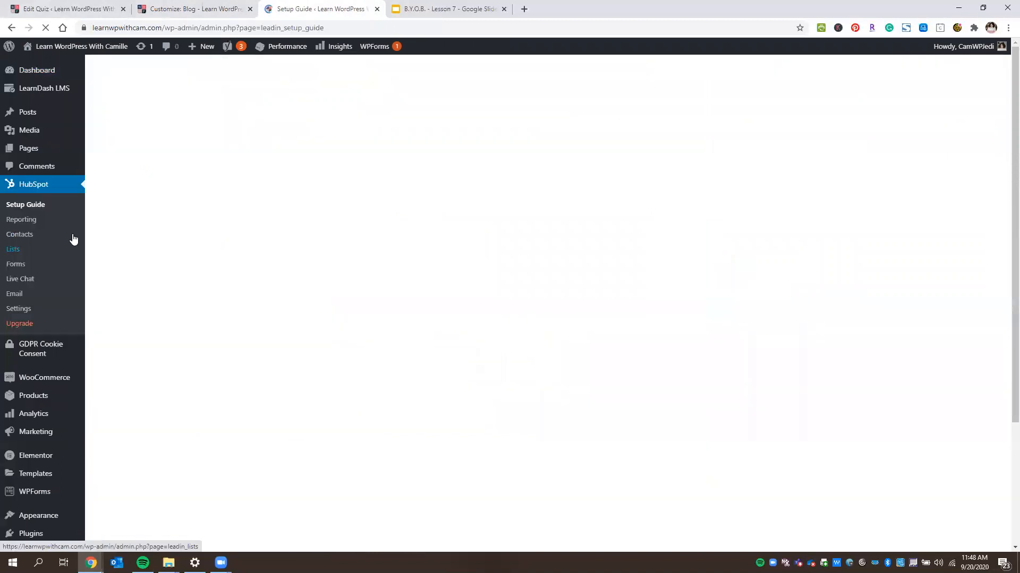
{"action": "scroll", "coordinate": [257, 366], "scroll_direction": "down", "scroll_amount": 3}
{"action": "scroll", "coordinate": [257, 363], "scroll_direction": "up", "scroll_amount": 2}
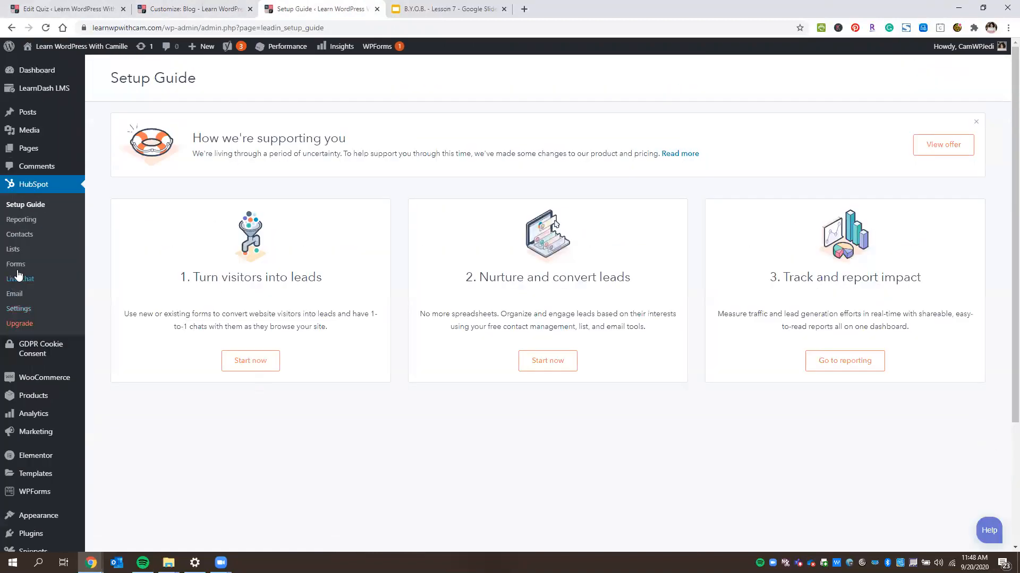
{"action": "left_click", "coordinate": [24, 265]}
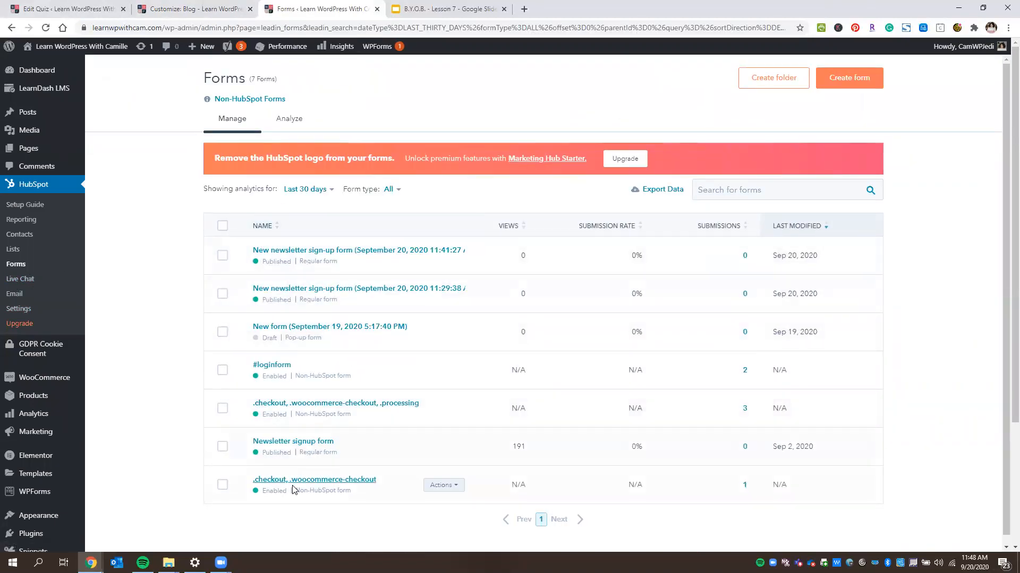
{"action": "mouse_move", "coordinate": [391, 451]}
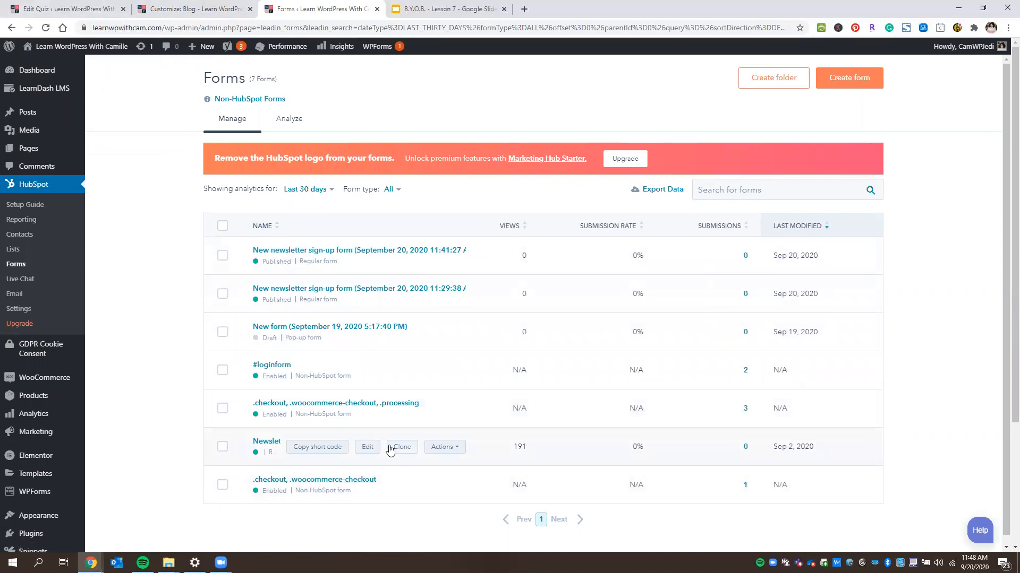
{"action": "left_click", "coordinate": [332, 450]}
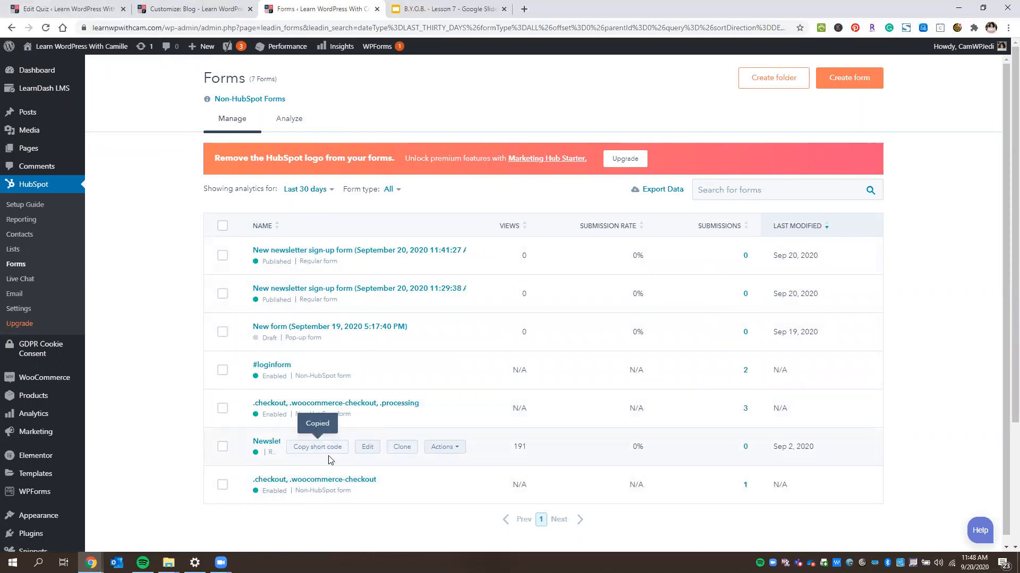
Replace the Custom HTML widget's content with the newly copied shortcode and check the form in the blog sidebar preview
{"action": "left_click", "coordinate": [192, 9]}
{"action": "left_click", "coordinate": [107, 324]}
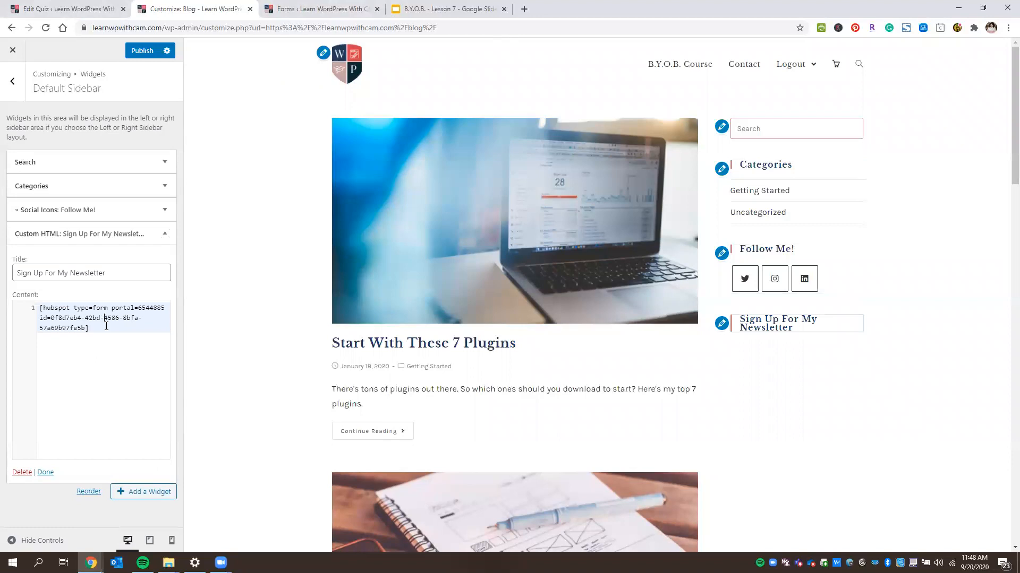
{"action": "key", "text": "ctrl+a"}
{"action": "type", "text": "[hubspot type=form portal=6978597 id=fe0e17f9-4534-405c-8ea8-ba66b7e3579c]"}
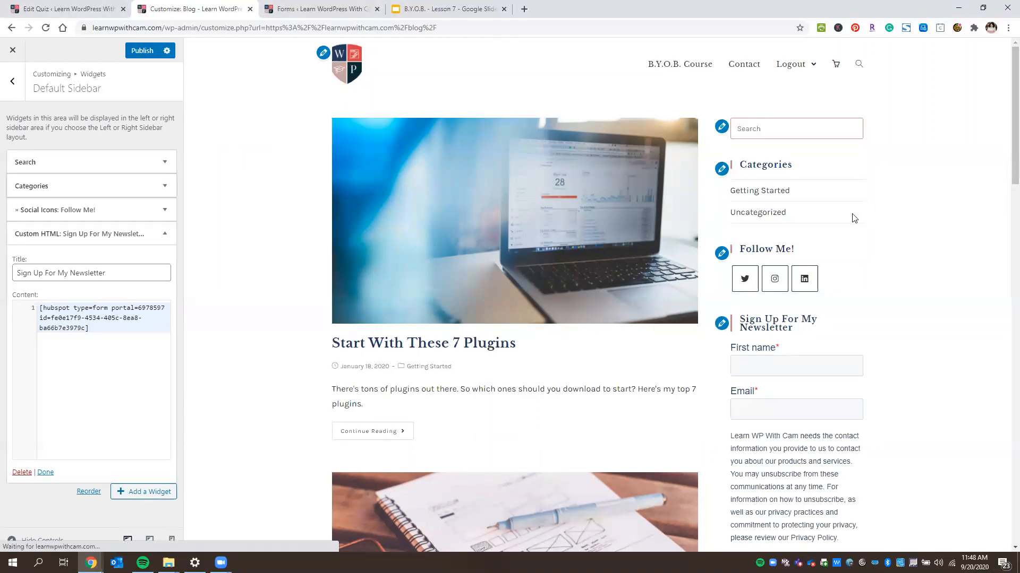
{"action": "scroll", "coordinate": [854, 218], "scroll_direction": "down", "scroll_amount": 6}
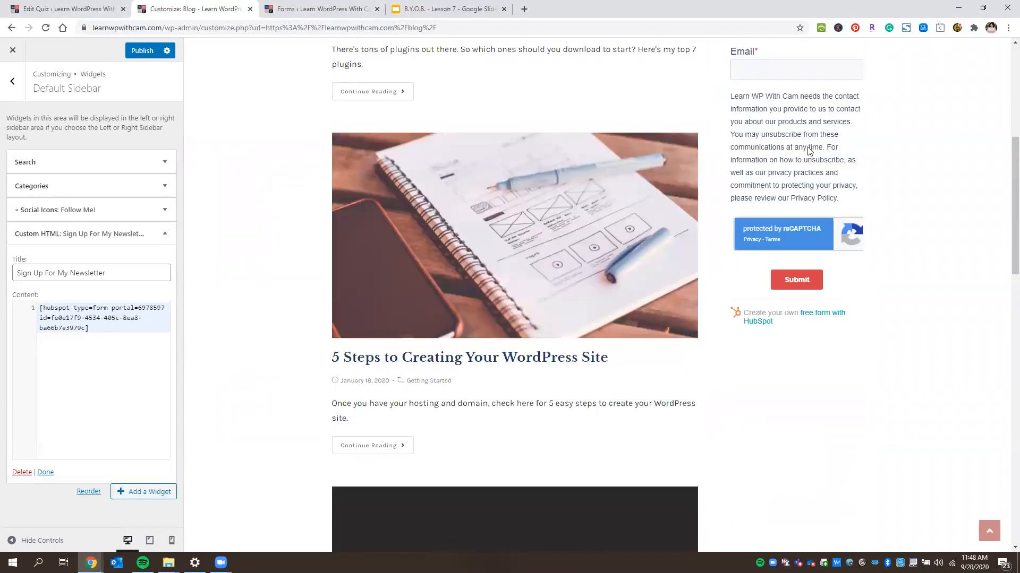
{"action": "scroll", "coordinate": [802, 138], "scroll_direction": "up", "scroll_amount": 2}
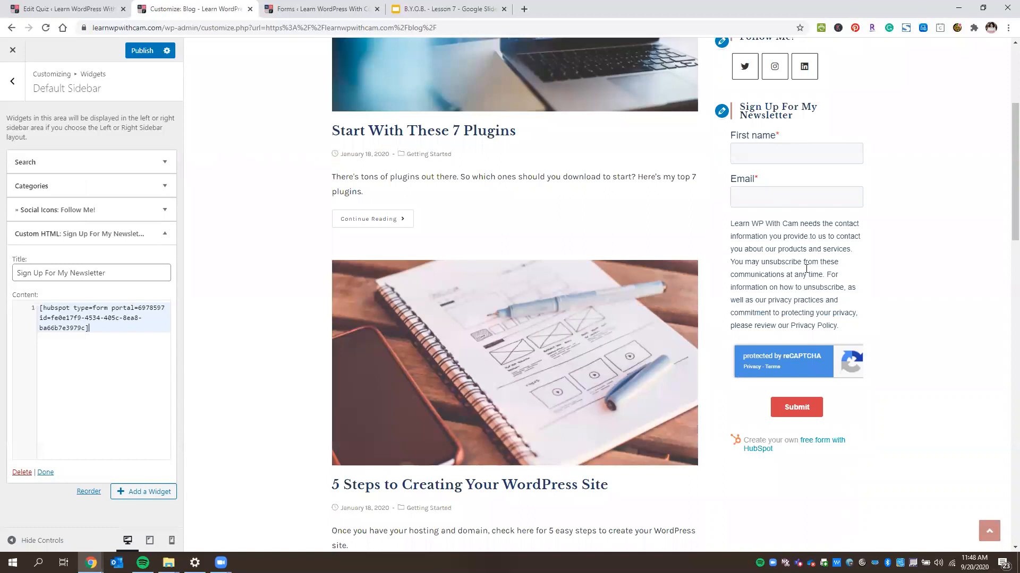
Publish the sidebar changes and move the Custom HTML newsletter widget above the Search widget
{"action": "left_click", "coordinate": [150, 53]}
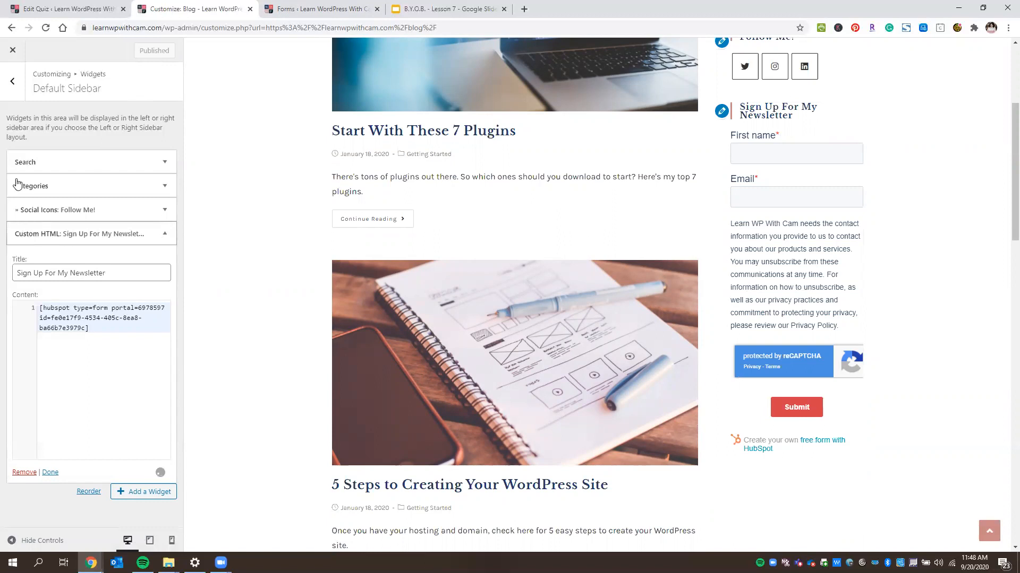
{"action": "left_click_drag", "start_coordinate": [19, 236], "coordinate": [18, 164]}
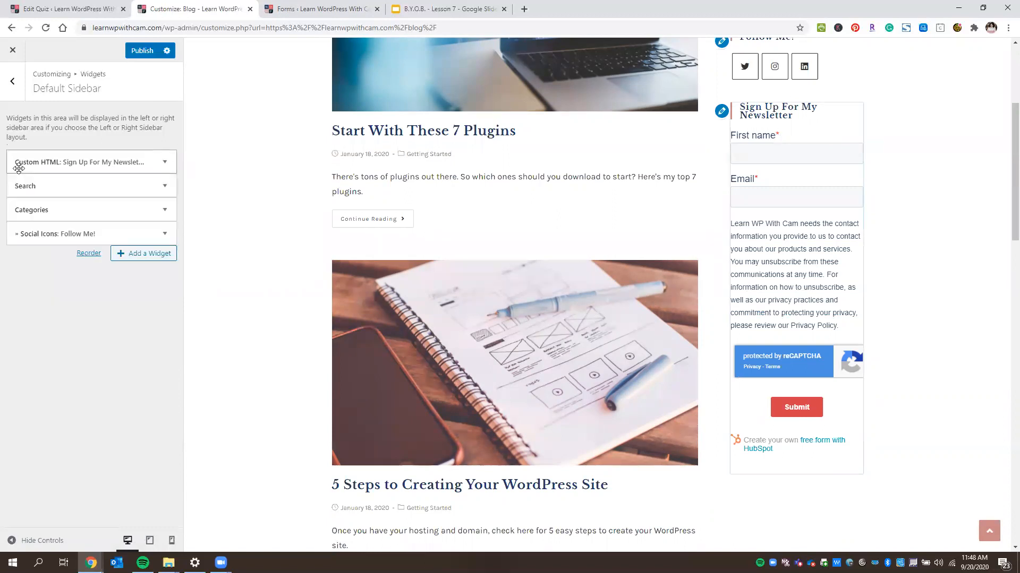